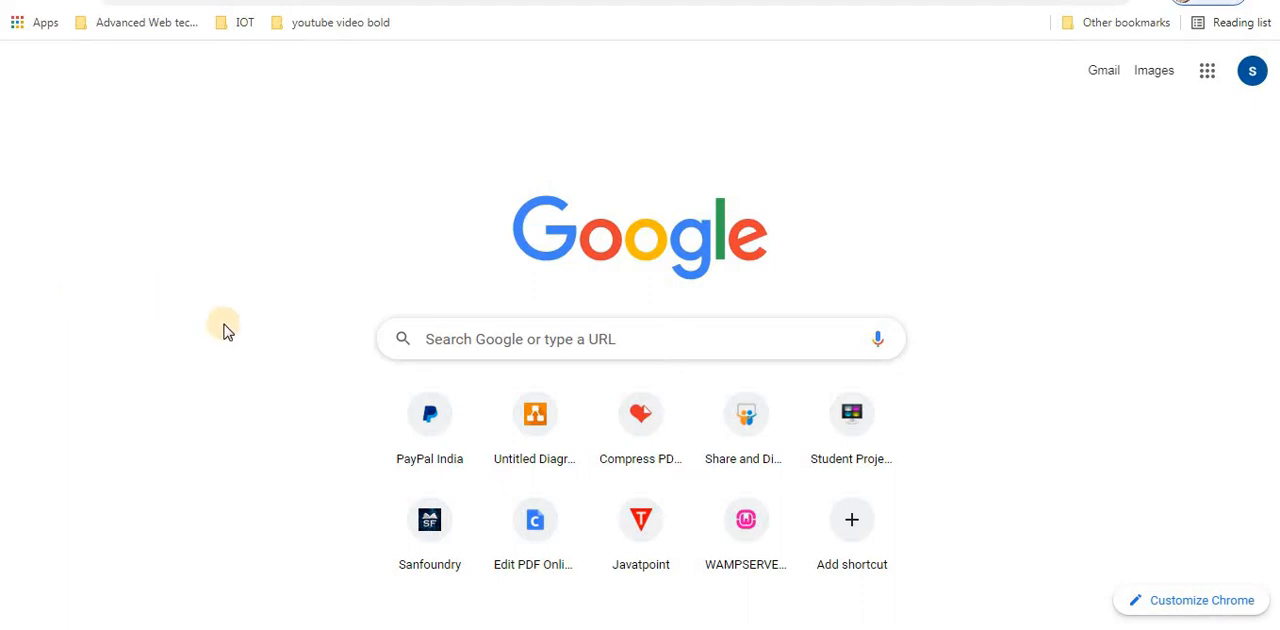
# - Search Google for draw.io and open the Draw.io - Diagrams.net site
pyautogui.click(488, 338)
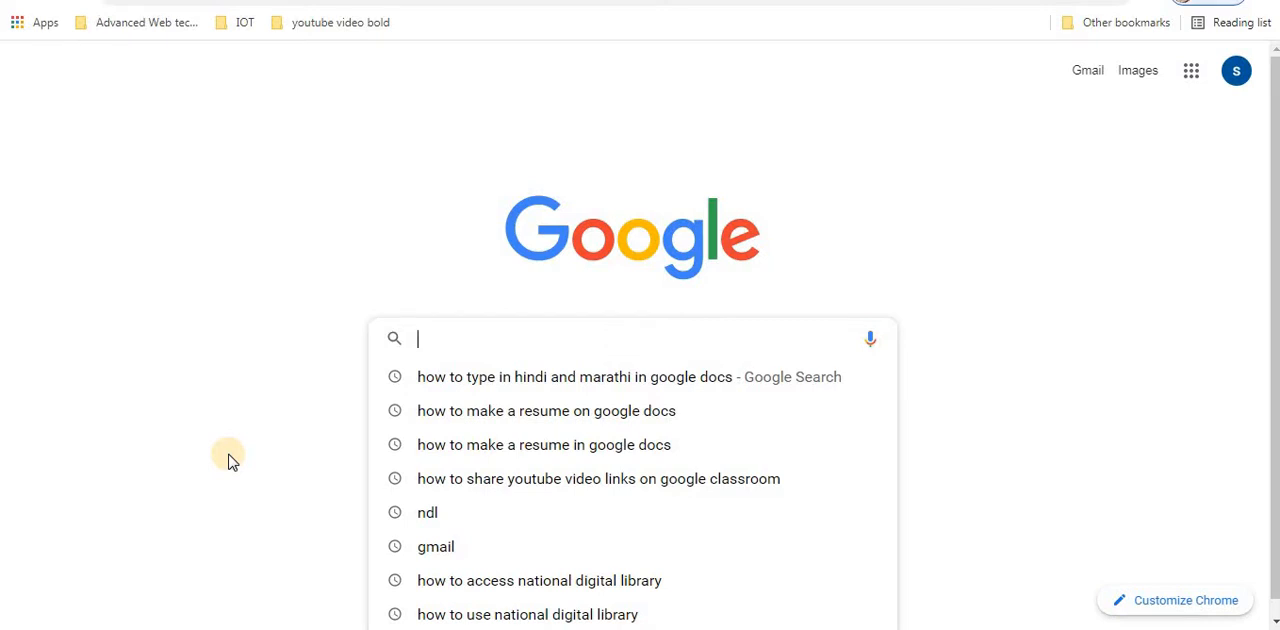
pyautogui.write('draw')
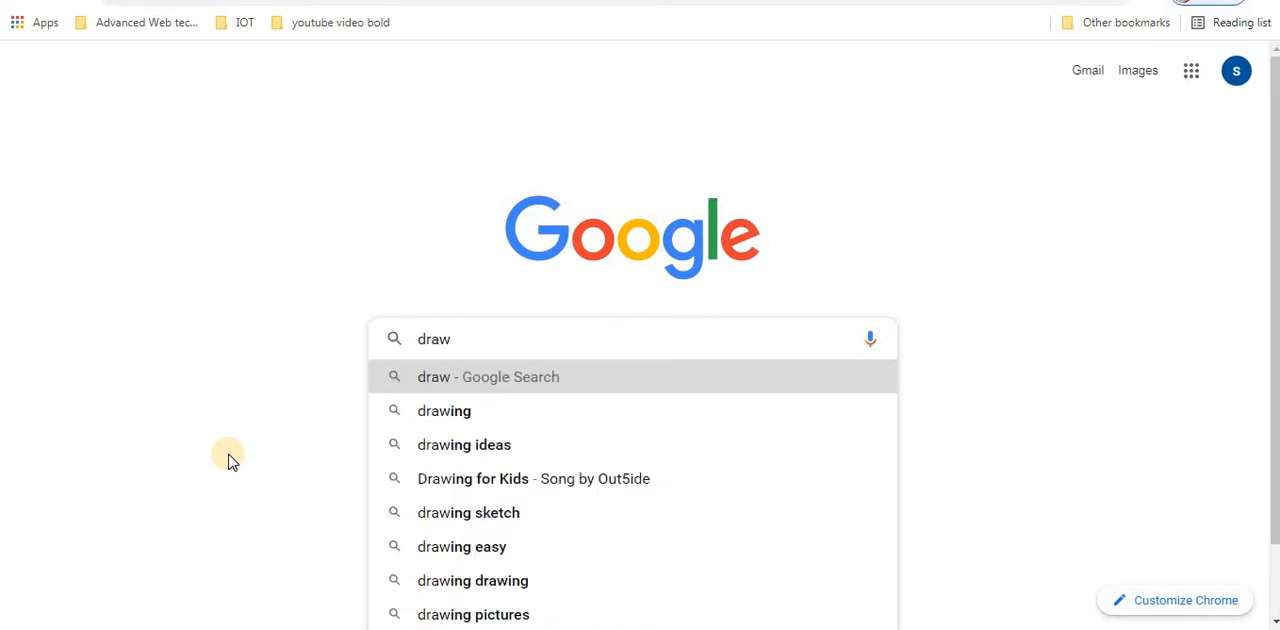
pyautogui.write('.i')
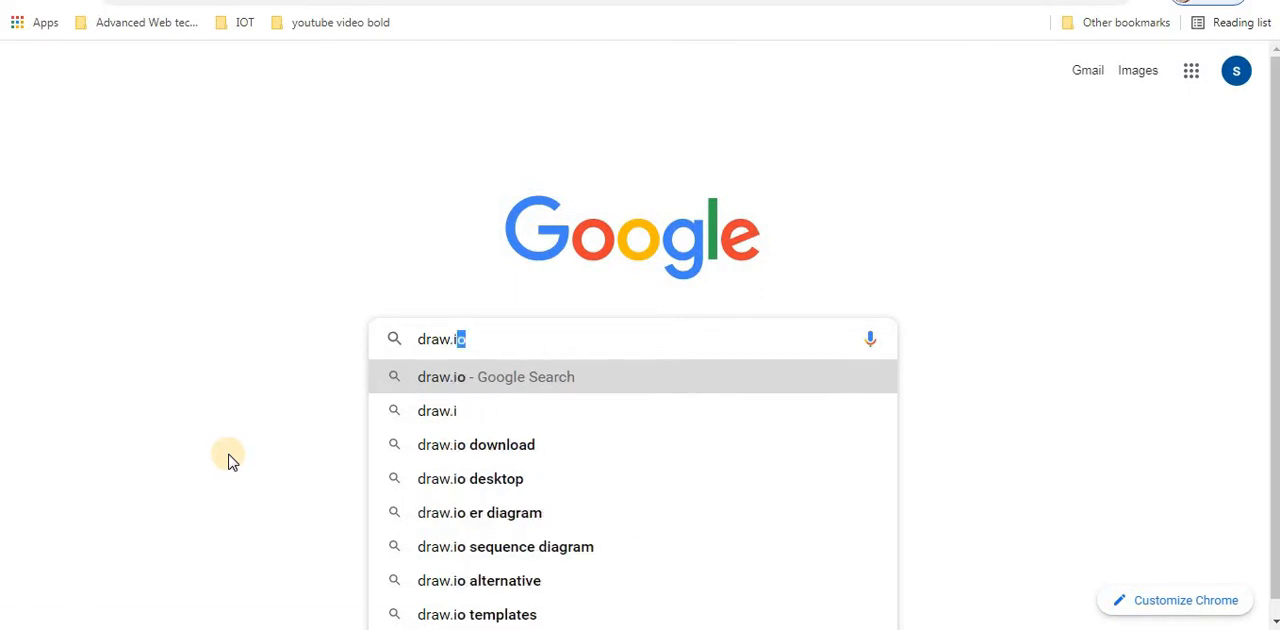
pyautogui.press('Return')
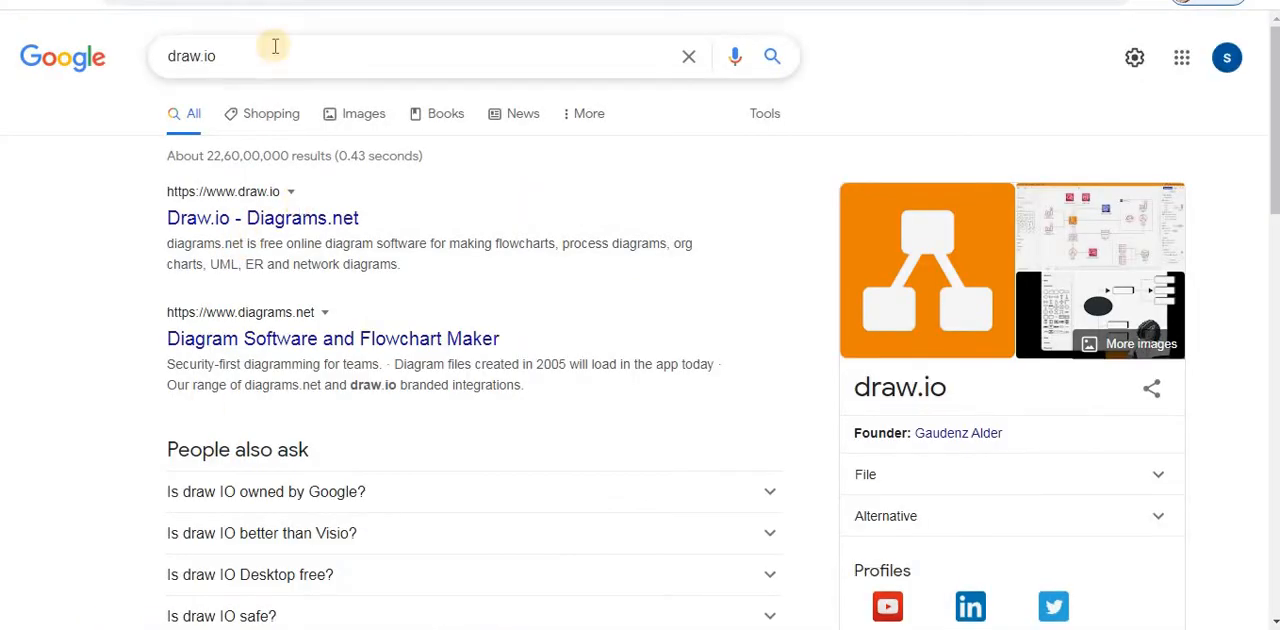
pyautogui.click(250, 218)
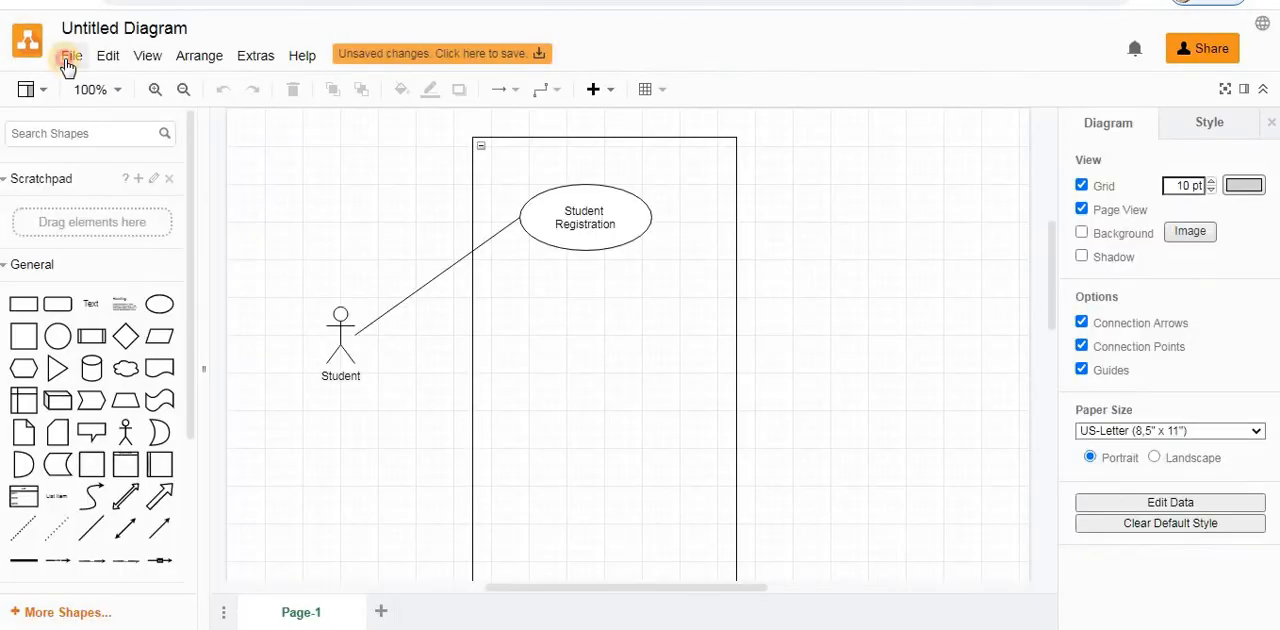
# - Start a new diagram named sequence with the Editable Bitmap Image (.png) file format
pyautogui.click(72, 56)
pyautogui.click(90, 91)
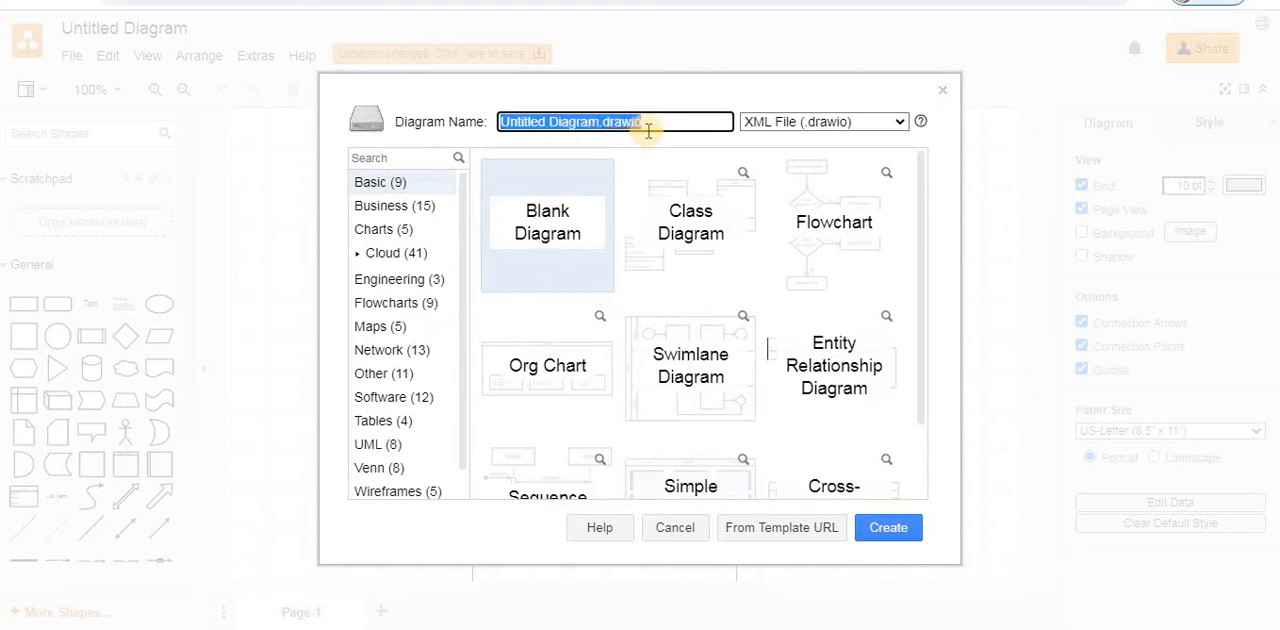
pyautogui.write('sequence')
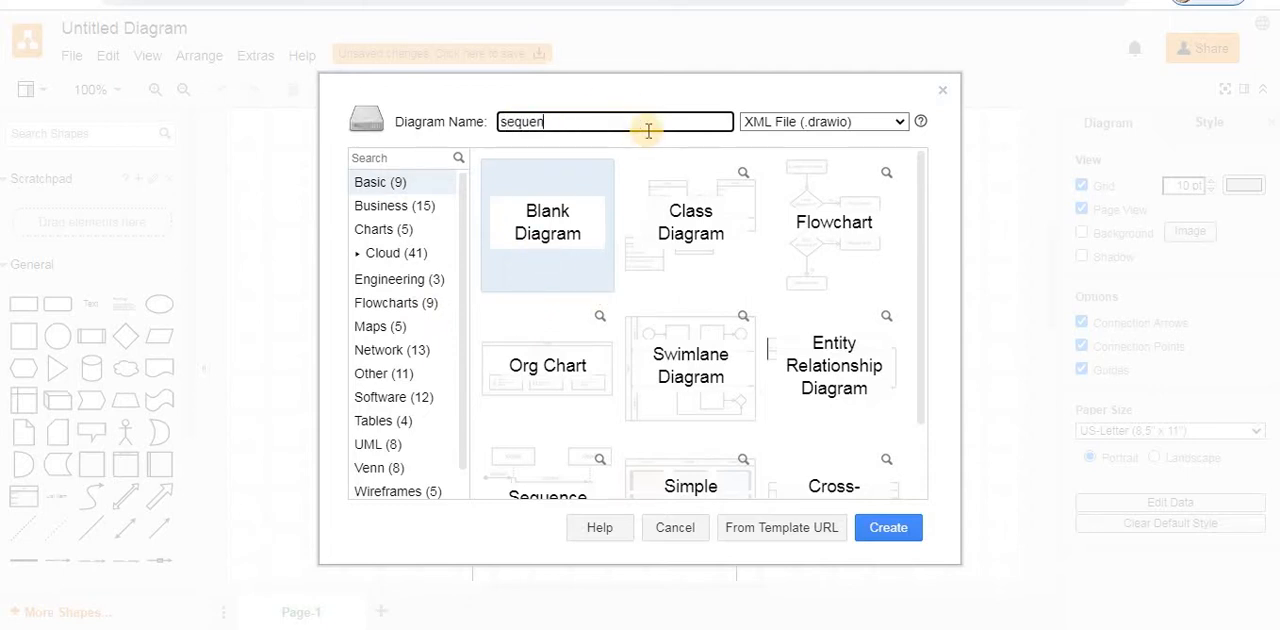
pyautogui.click(886, 124)
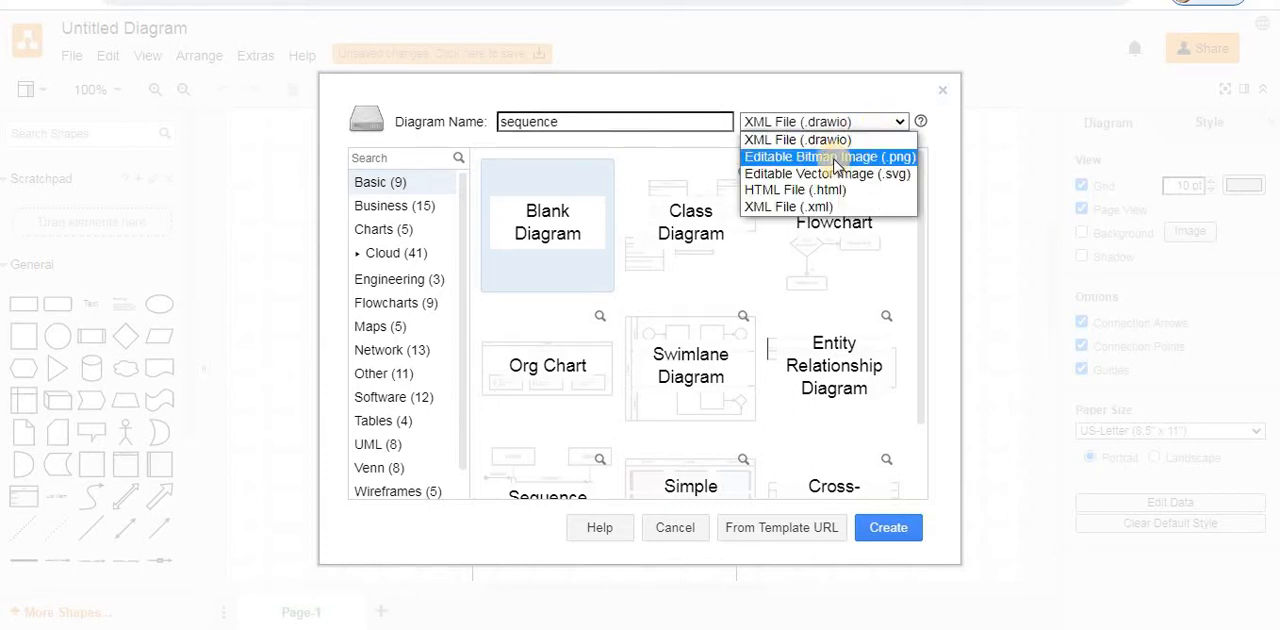
pyautogui.click(900, 157)
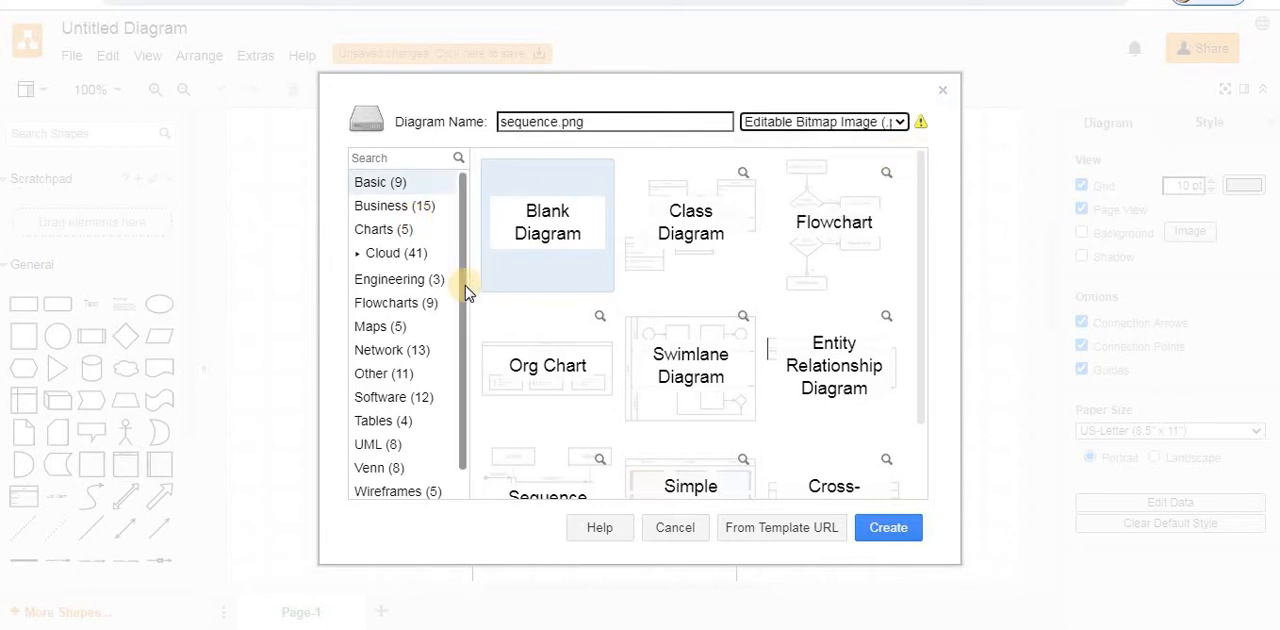
# - Examine the templates offered in the Charts, Maps, Network, Other, Software, Tables and UML categories
pyautogui.scroll(-2, 460, 300)
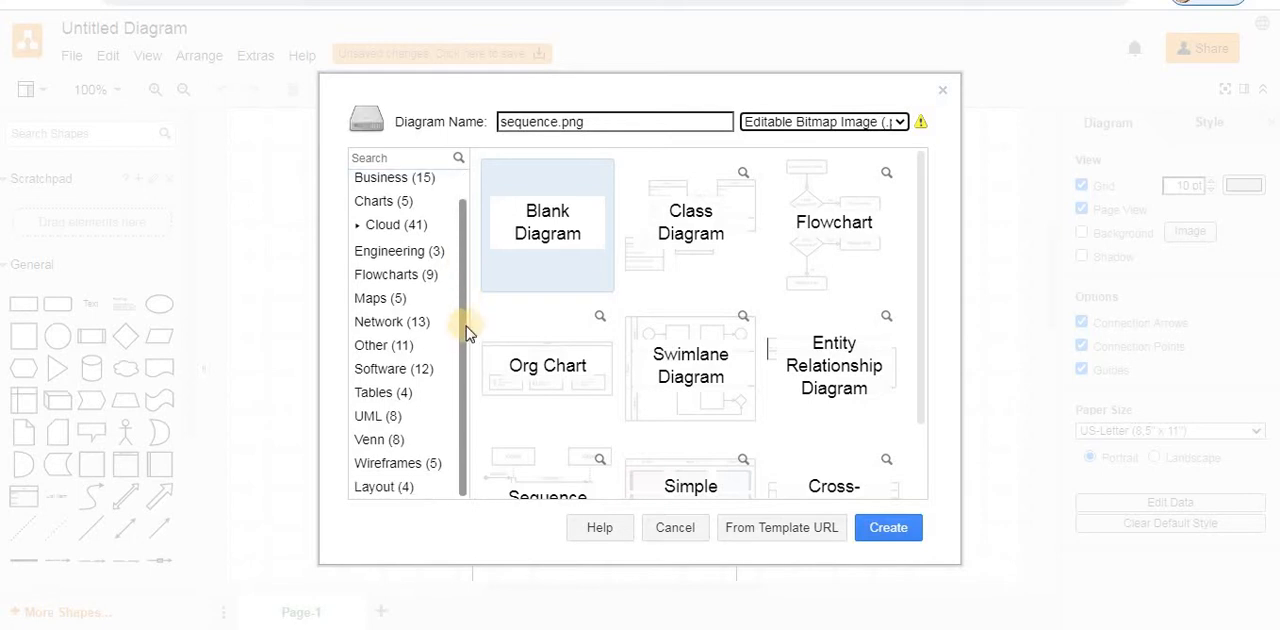
pyautogui.moveTo(463, 350); pyautogui.dragTo(463, 210)
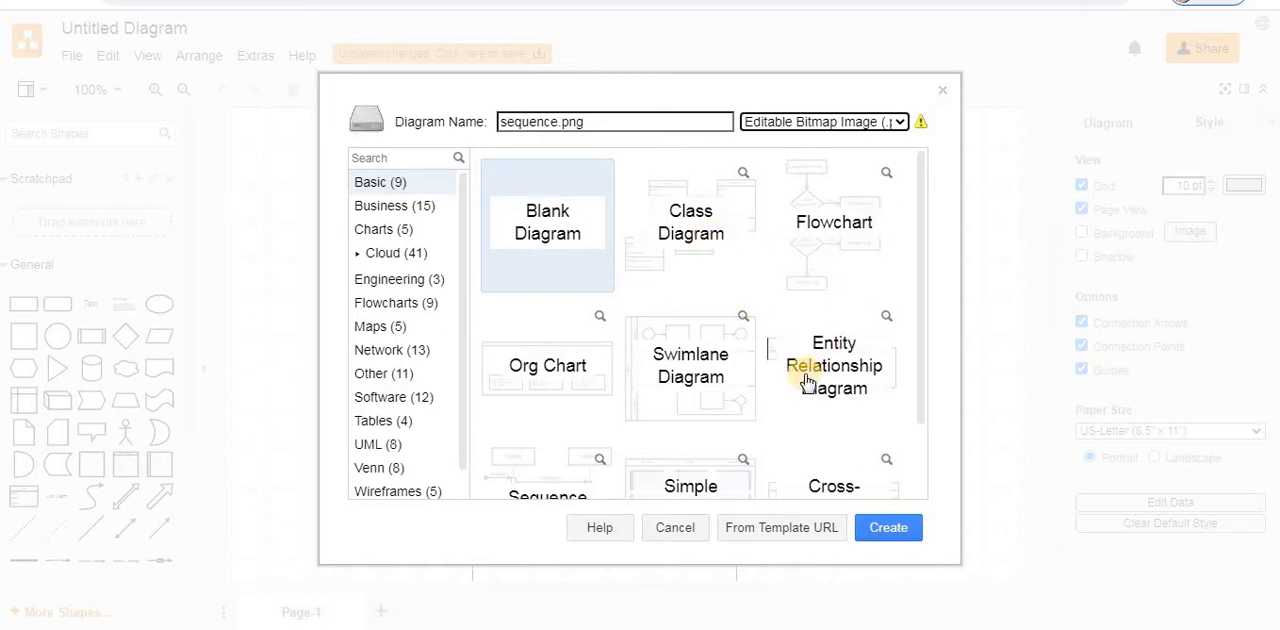
pyautogui.moveTo(919, 359)
pyautogui.mouseDown()
pyautogui.moveTo(914, 457)
pyautogui.moveTo(898, 292)
pyautogui.mouseUp()
pyautogui.click(371, 206)
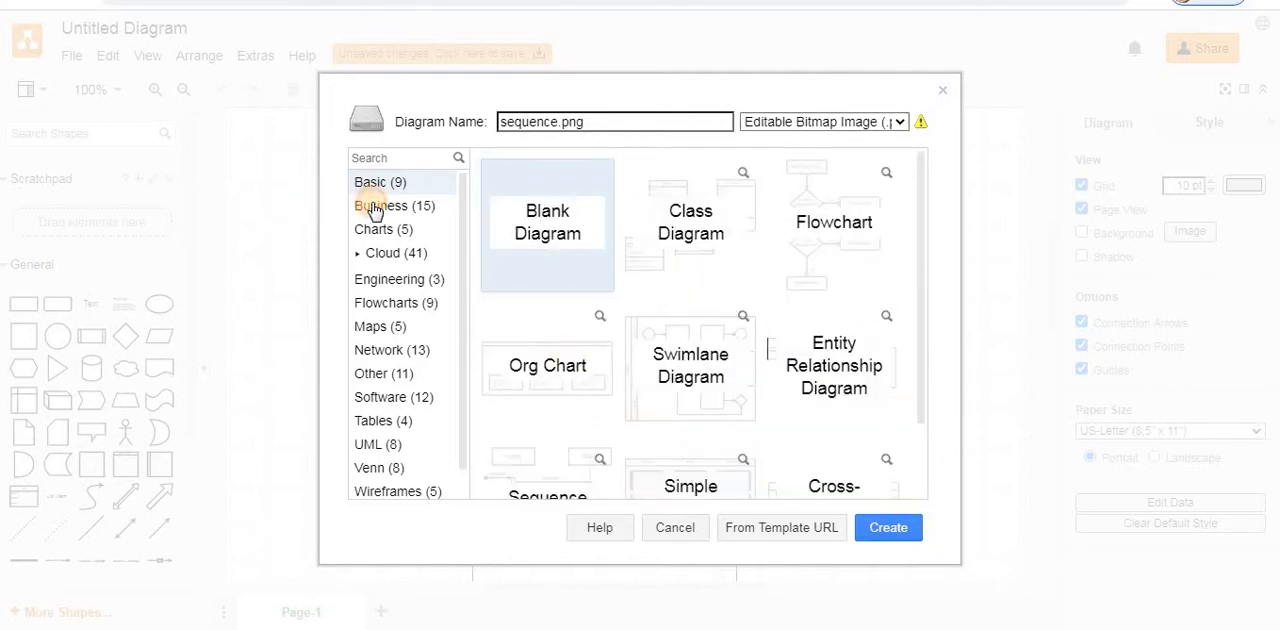
pyautogui.click(380, 230)
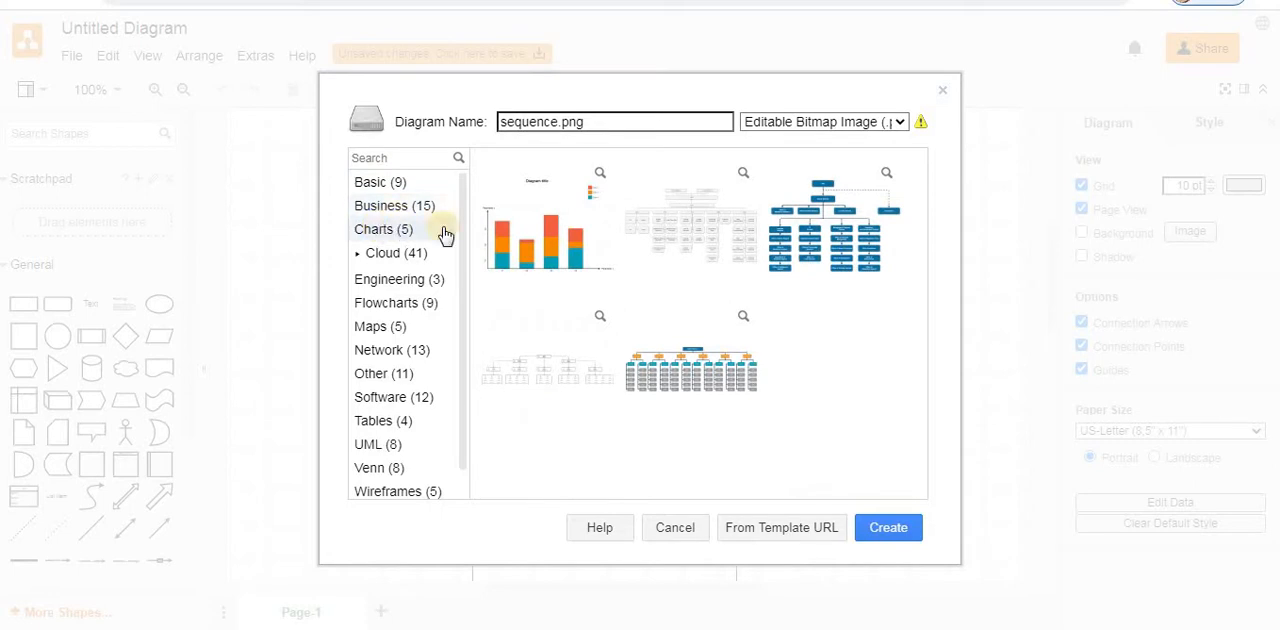
pyautogui.moveTo(461, 262); pyautogui.dragTo(423, 286)
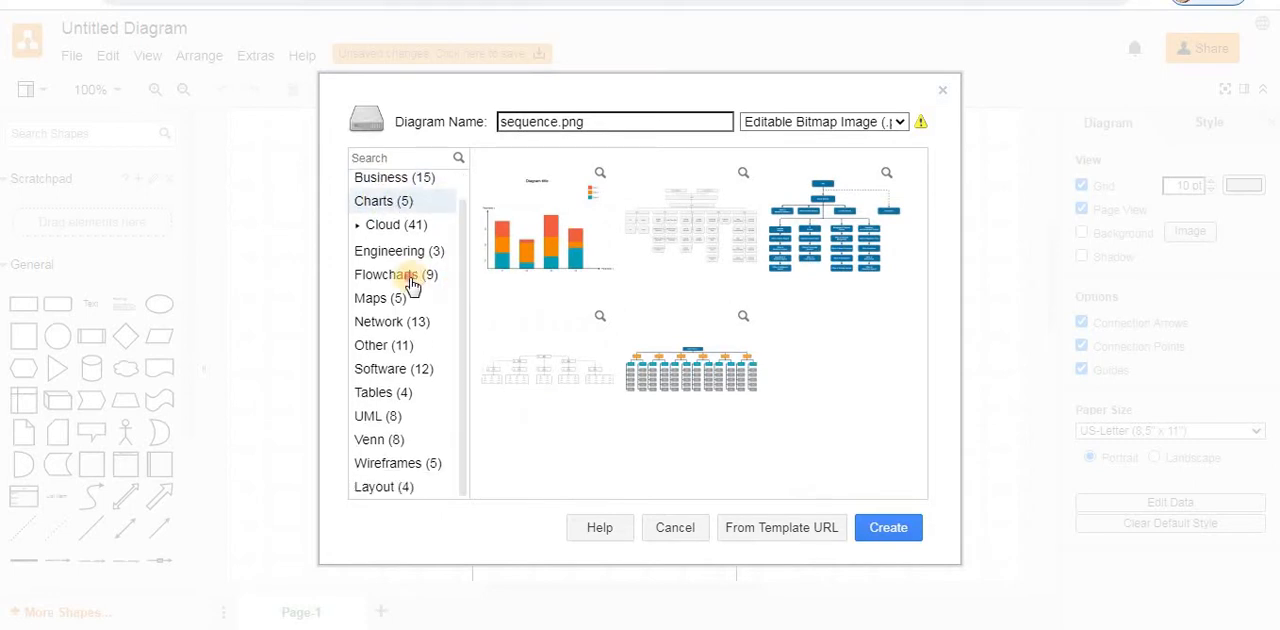
pyautogui.click(410, 282)
pyautogui.click(392, 300)
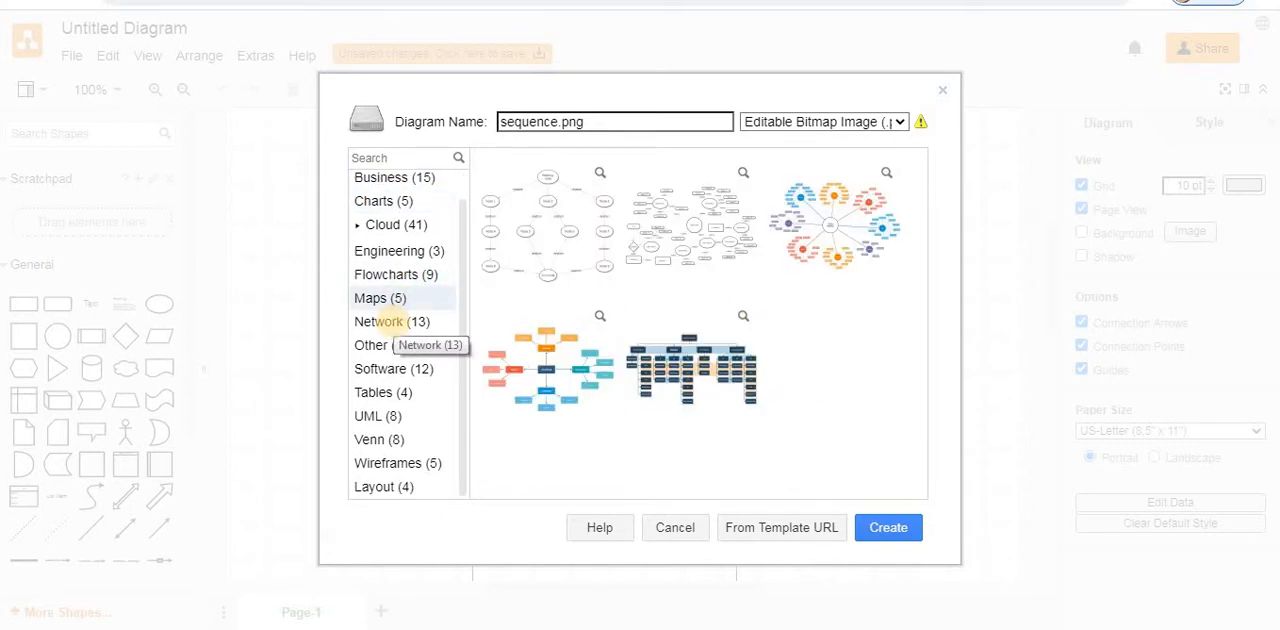
pyautogui.click(395, 325)
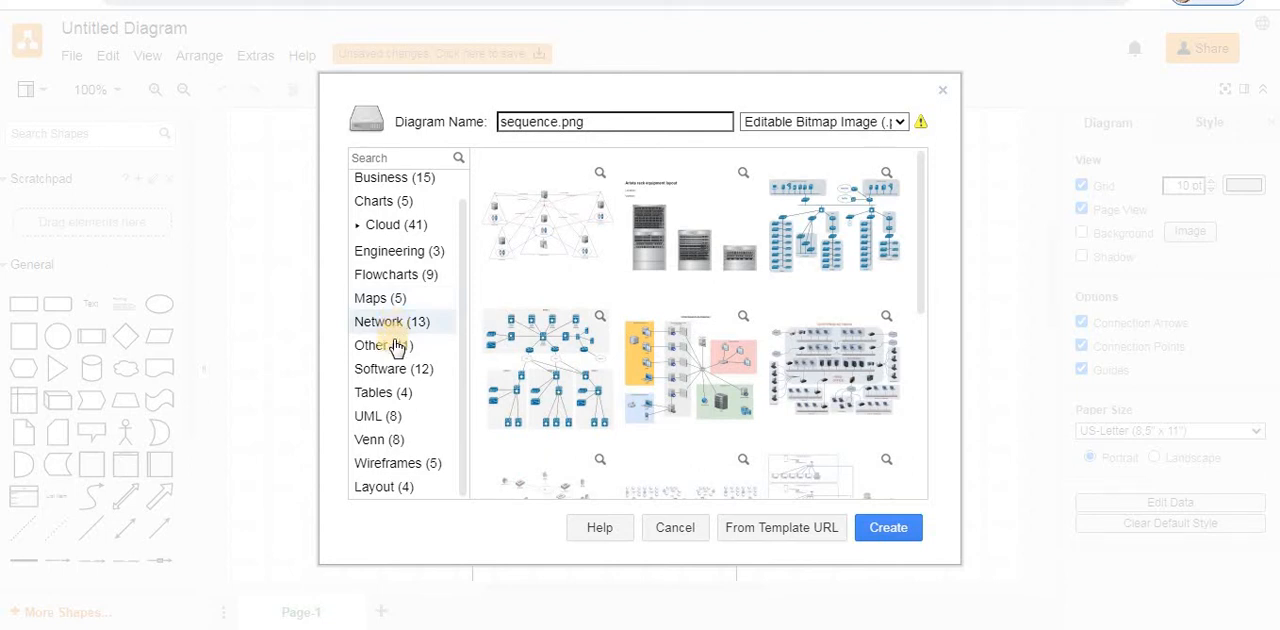
pyautogui.click(398, 345)
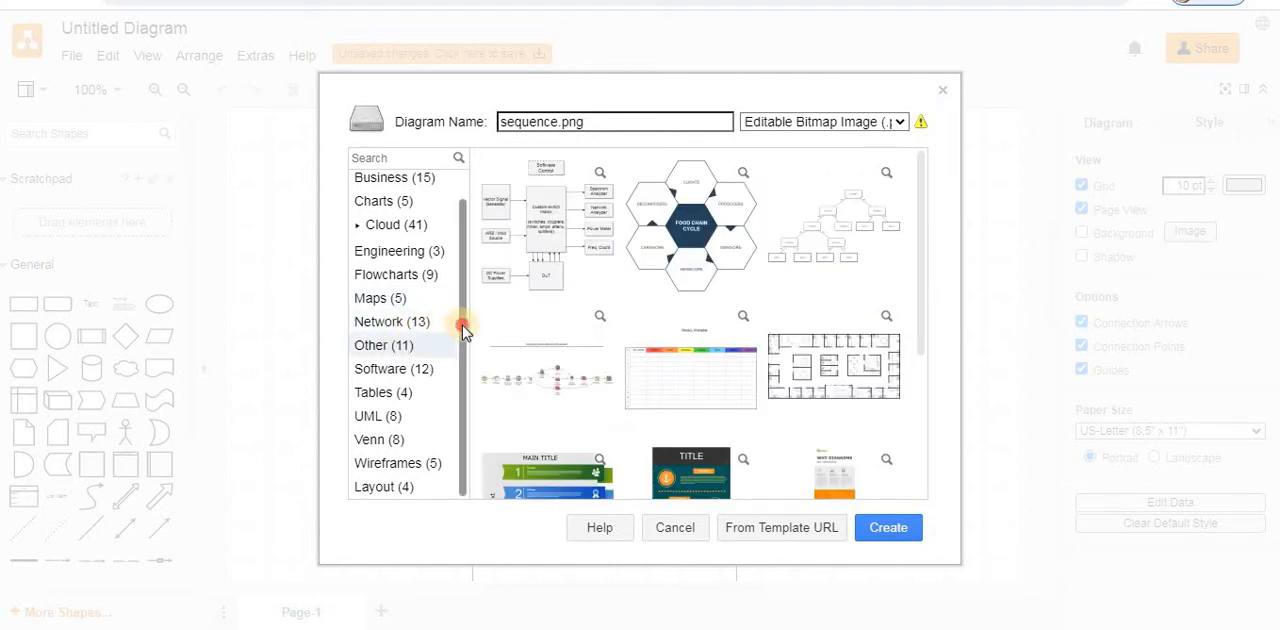
pyautogui.click(392, 378)
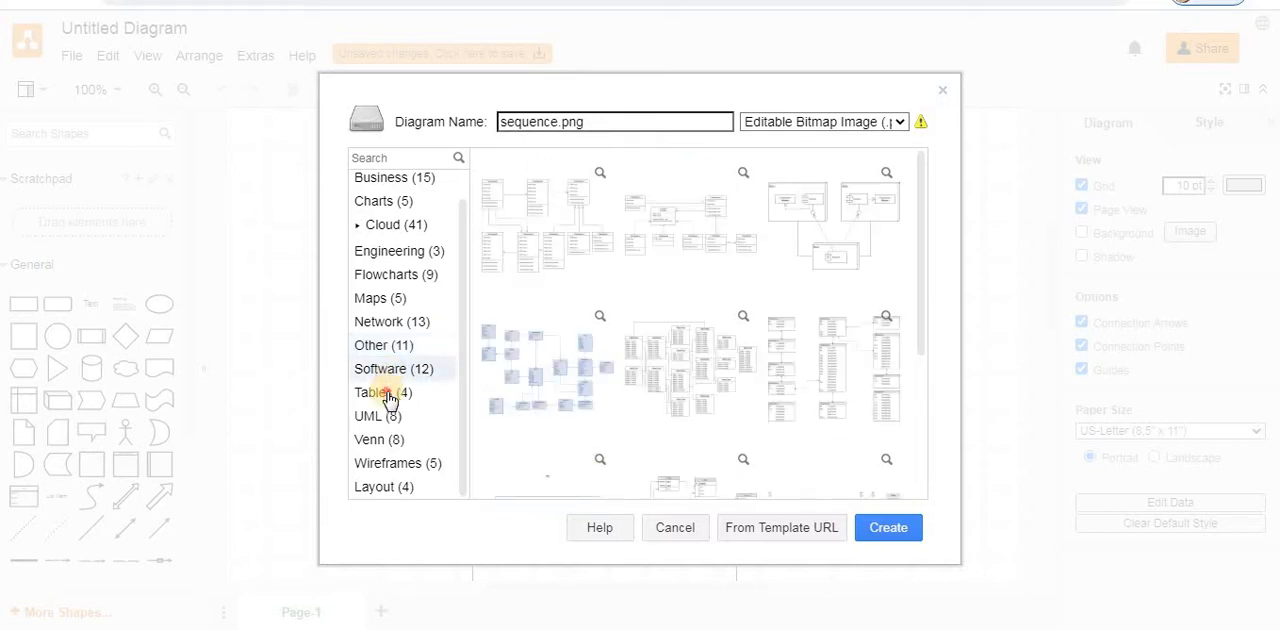
pyautogui.click(388, 392)
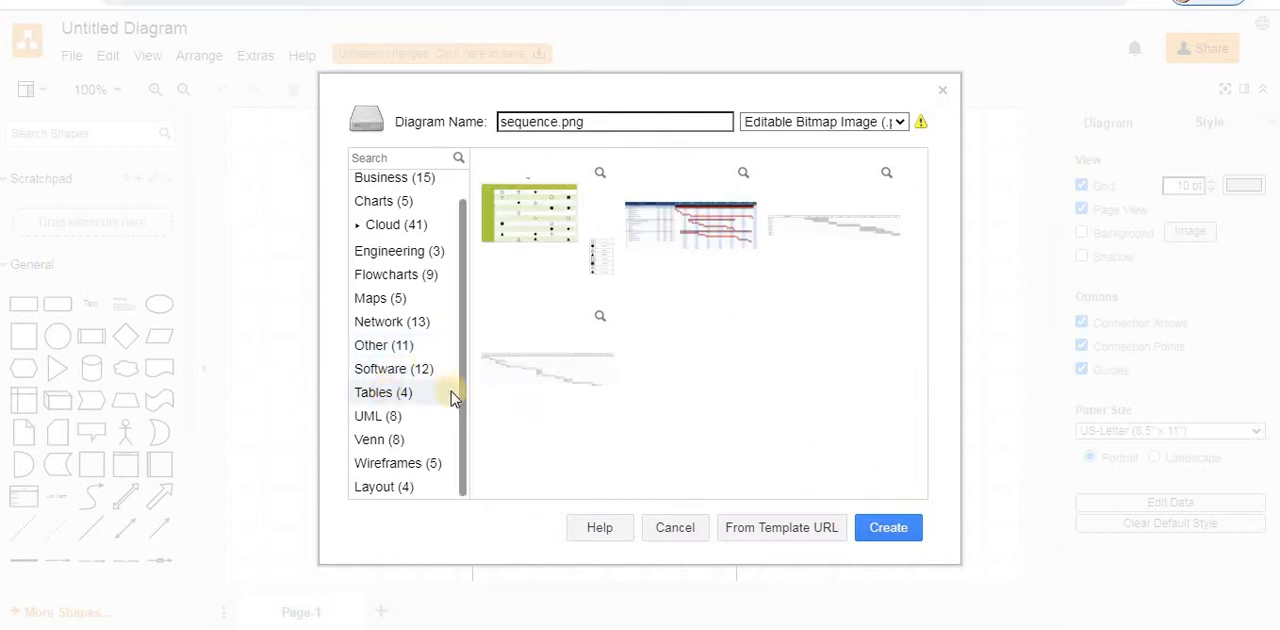
pyautogui.click(397, 418)
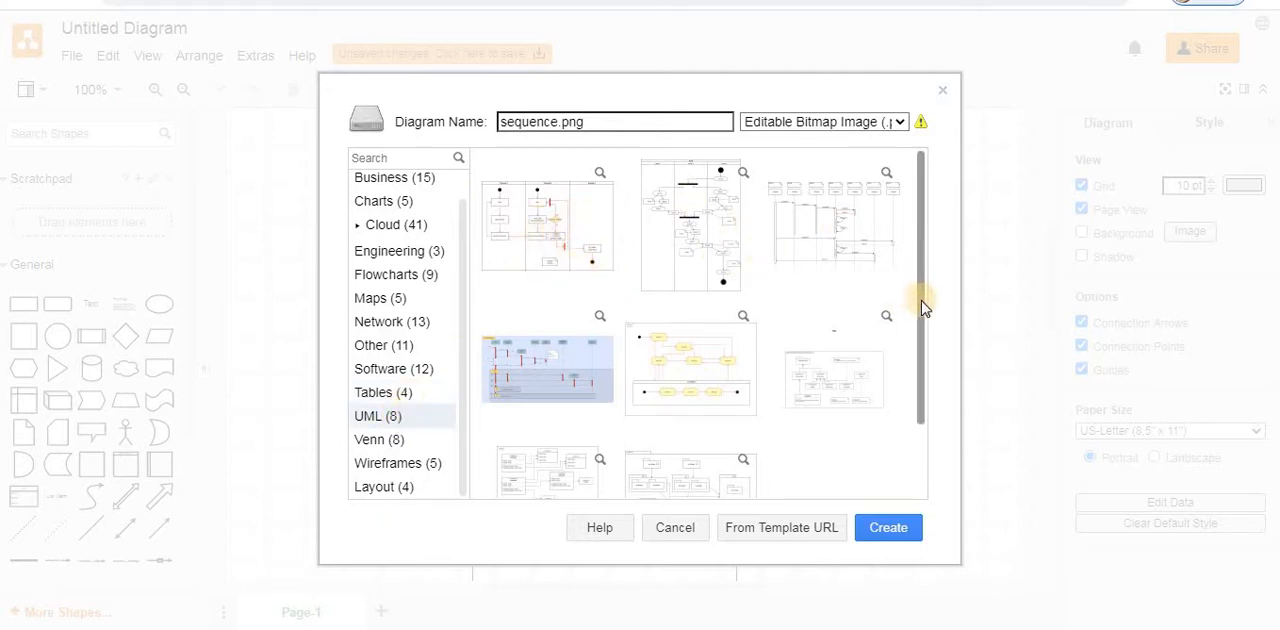
pyautogui.scroll(-3, 912, 360)
pyautogui.scroll(3, 907, 192)
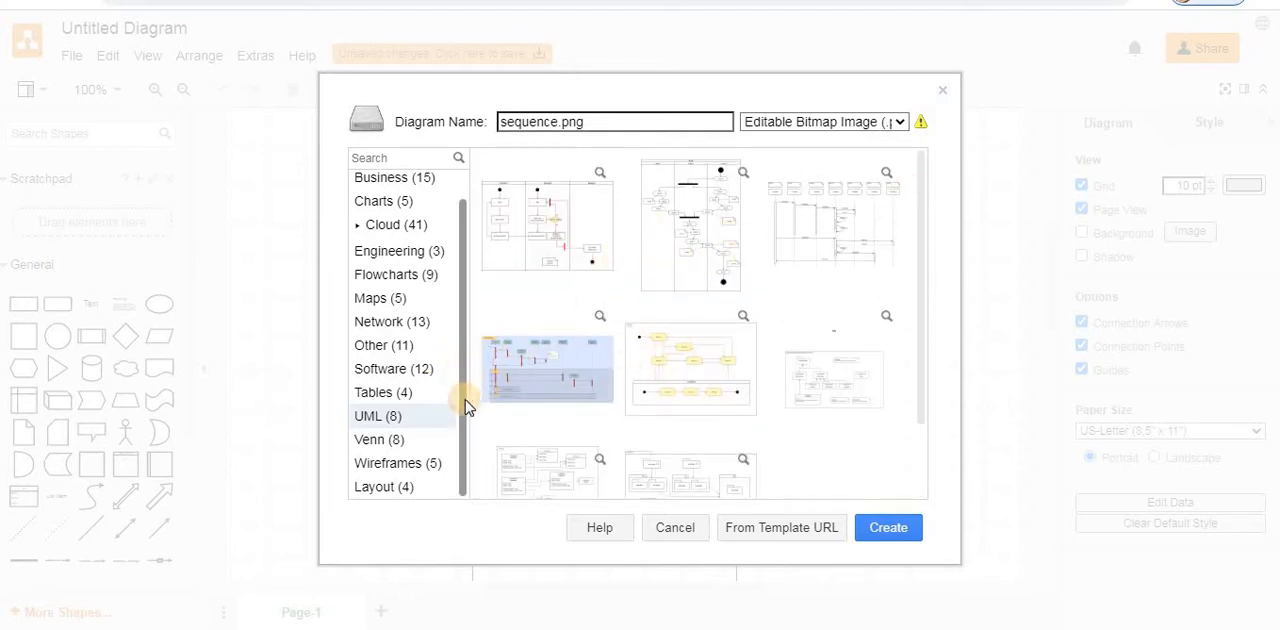
pyautogui.scroll(3, 466, 405)
# - Create the diagram from the Sequence Diagram template in the Basic category
pyautogui.click(381, 182)
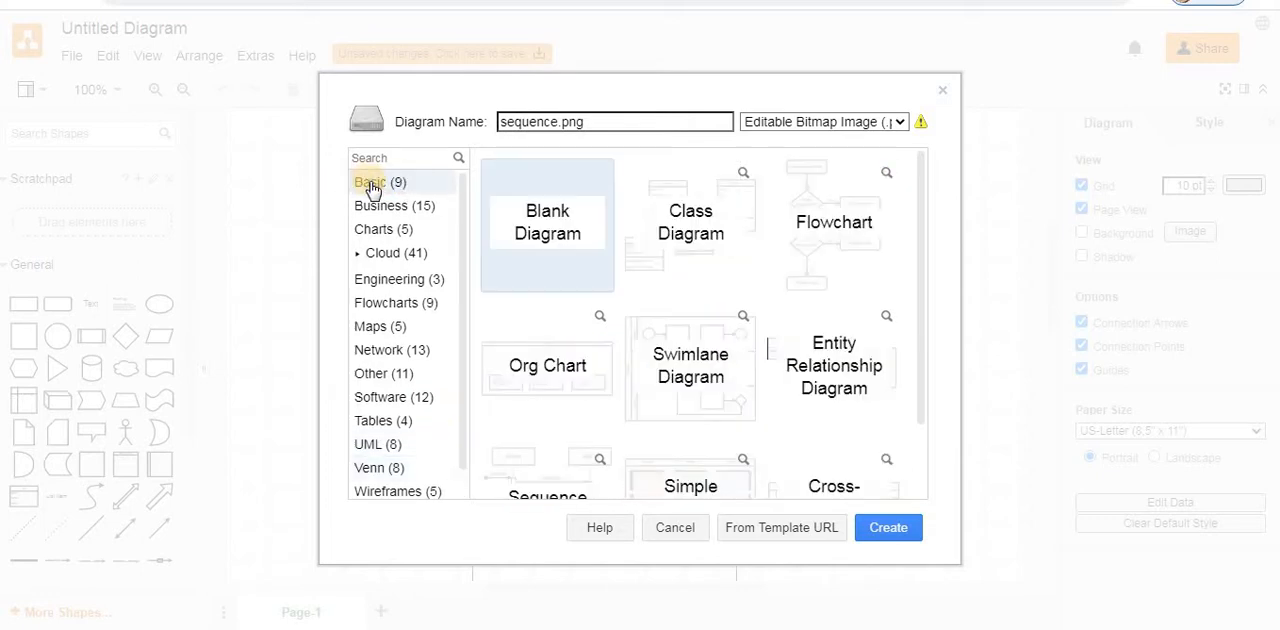
pyautogui.scroll(-2, 616, 410)
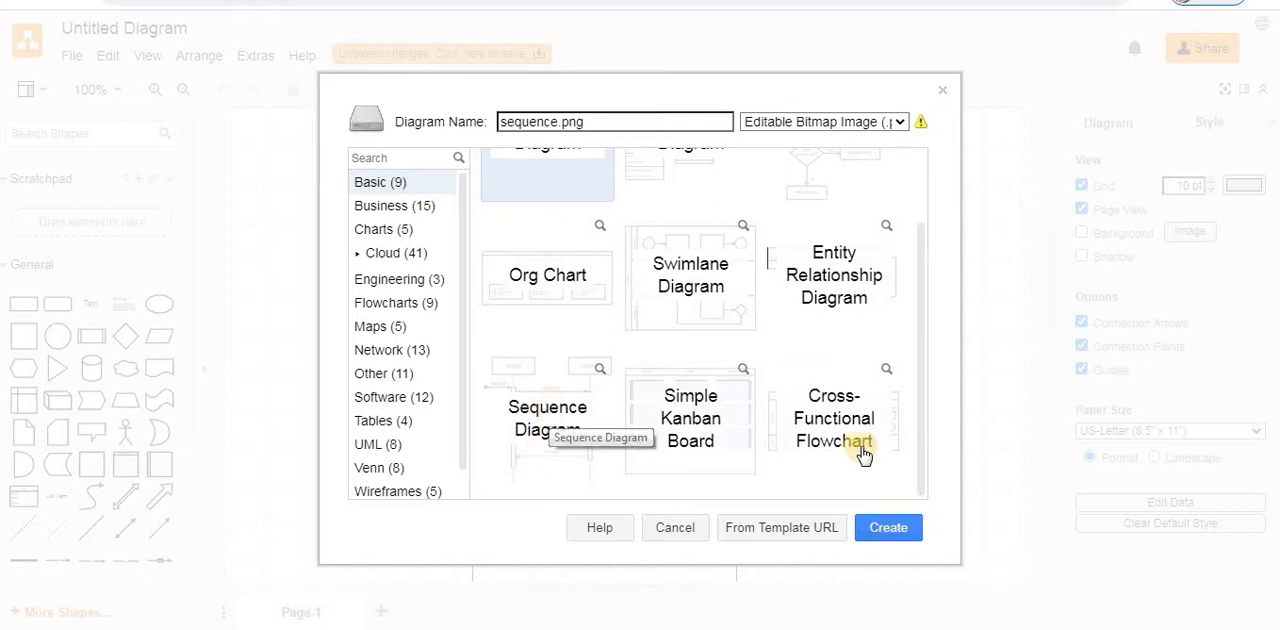
pyautogui.scroll(2, 914, 320)
pyautogui.scroll(-2, 914, 435)
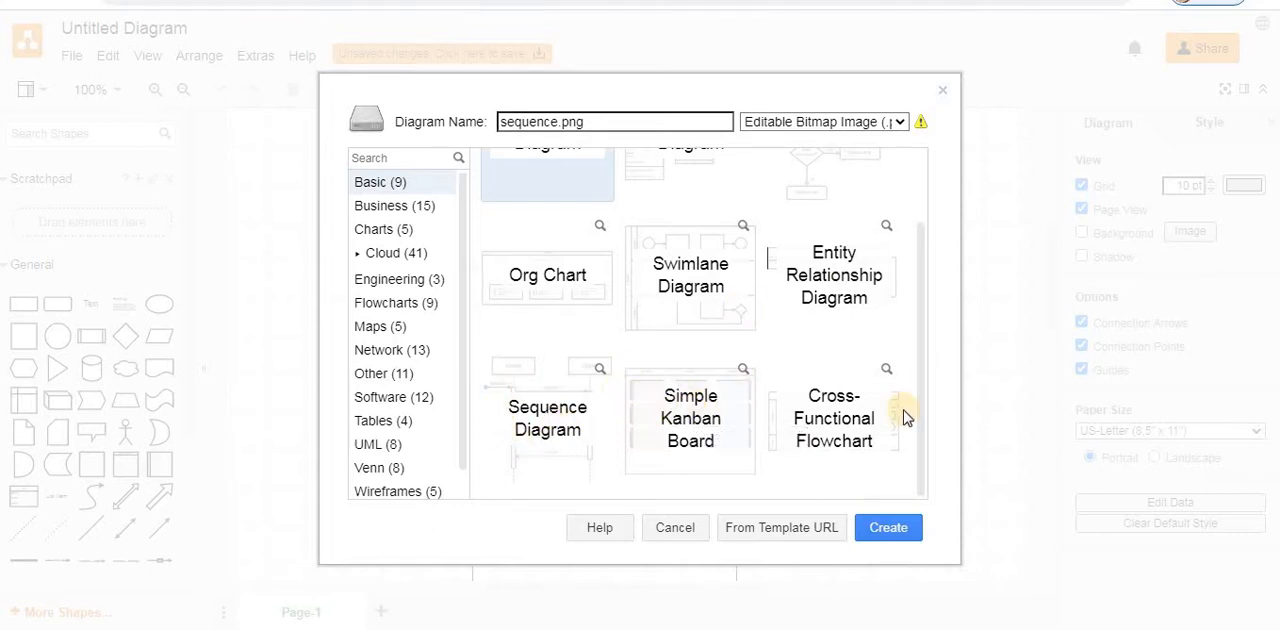
pyautogui.scroll(2, 917, 286)
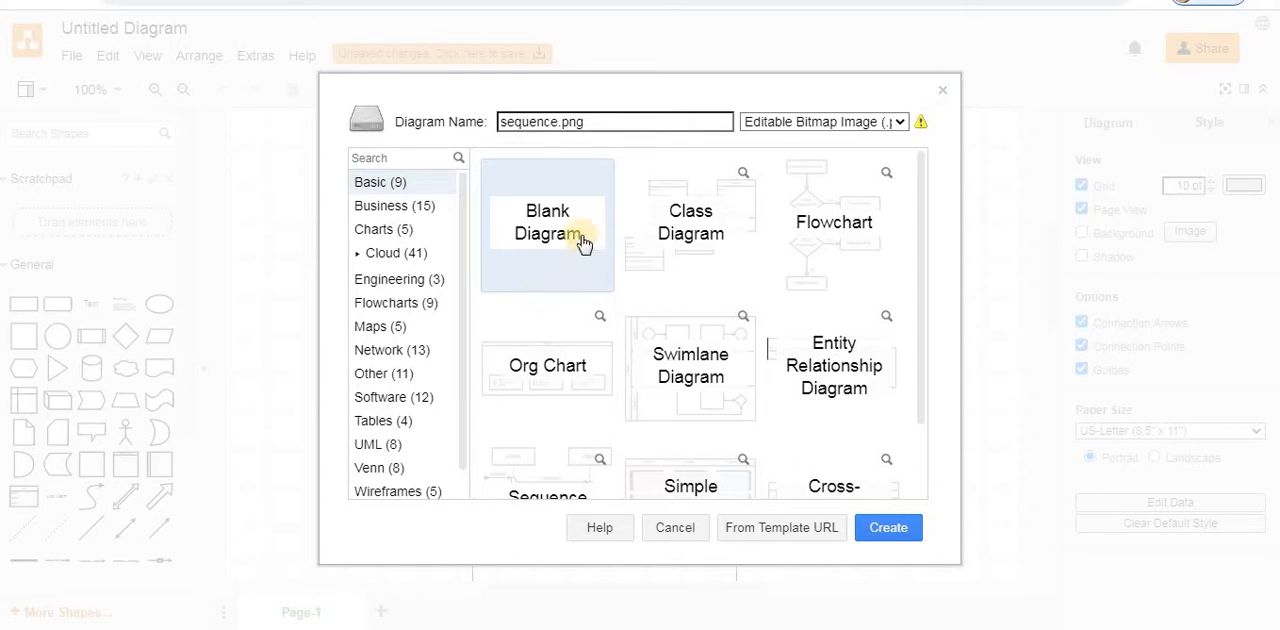
pyautogui.scroll(-1, 900, 440)
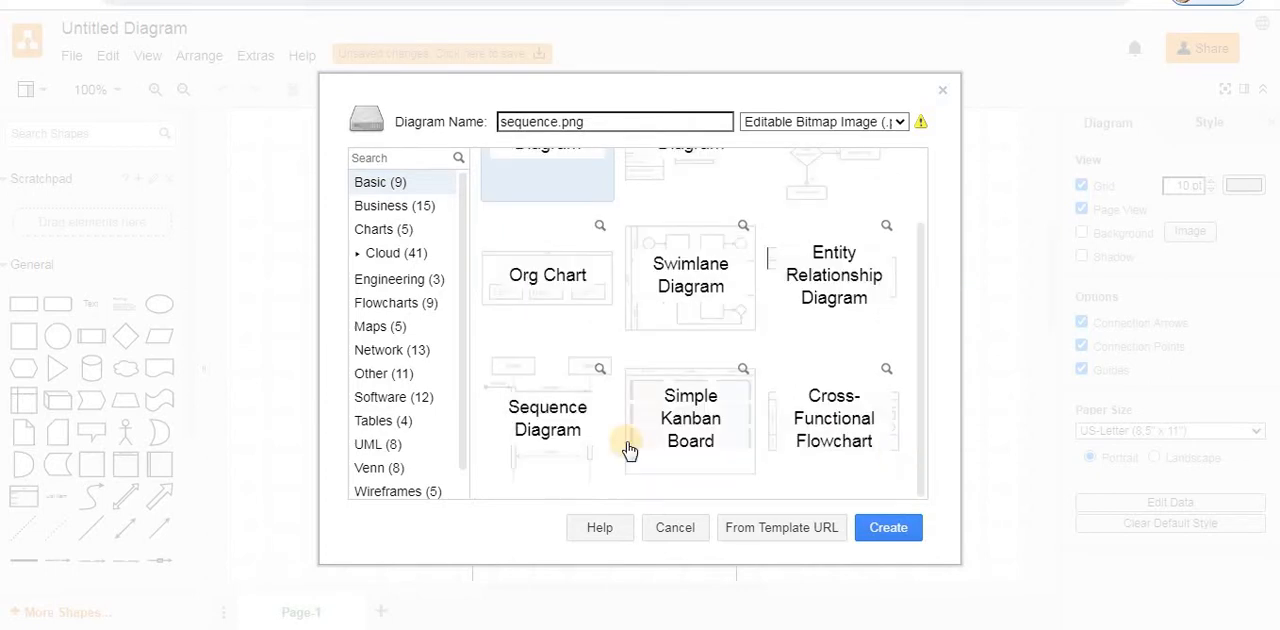
pyautogui.click(550, 412)
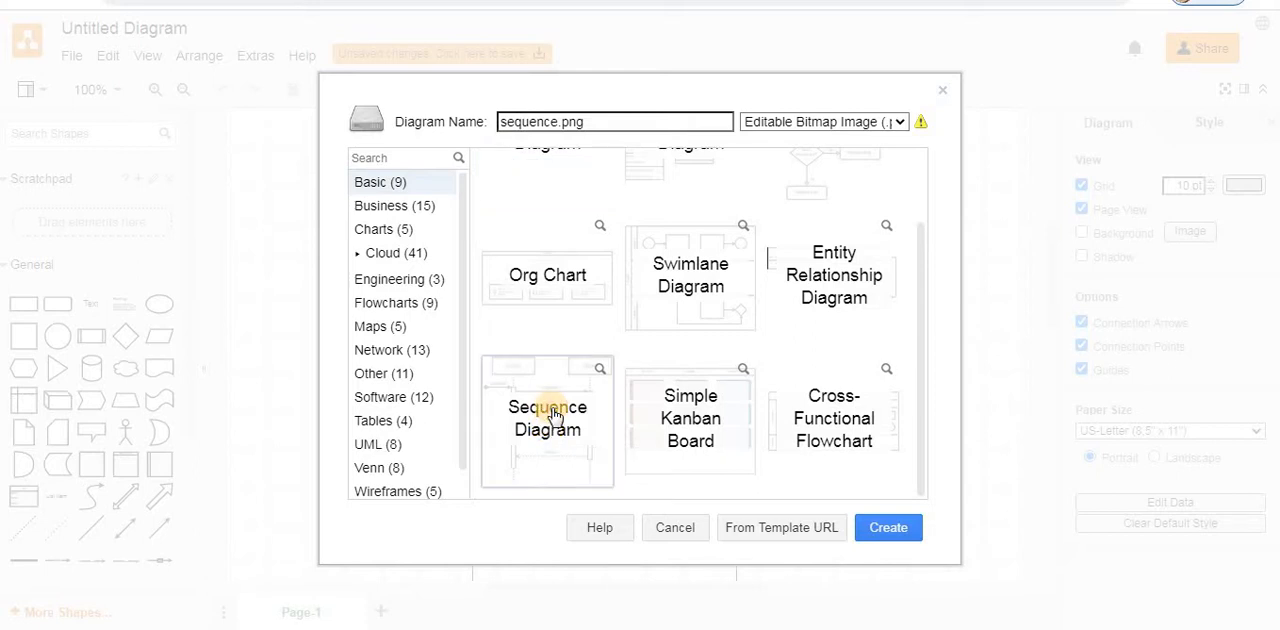
pyautogui.click(889, 528)
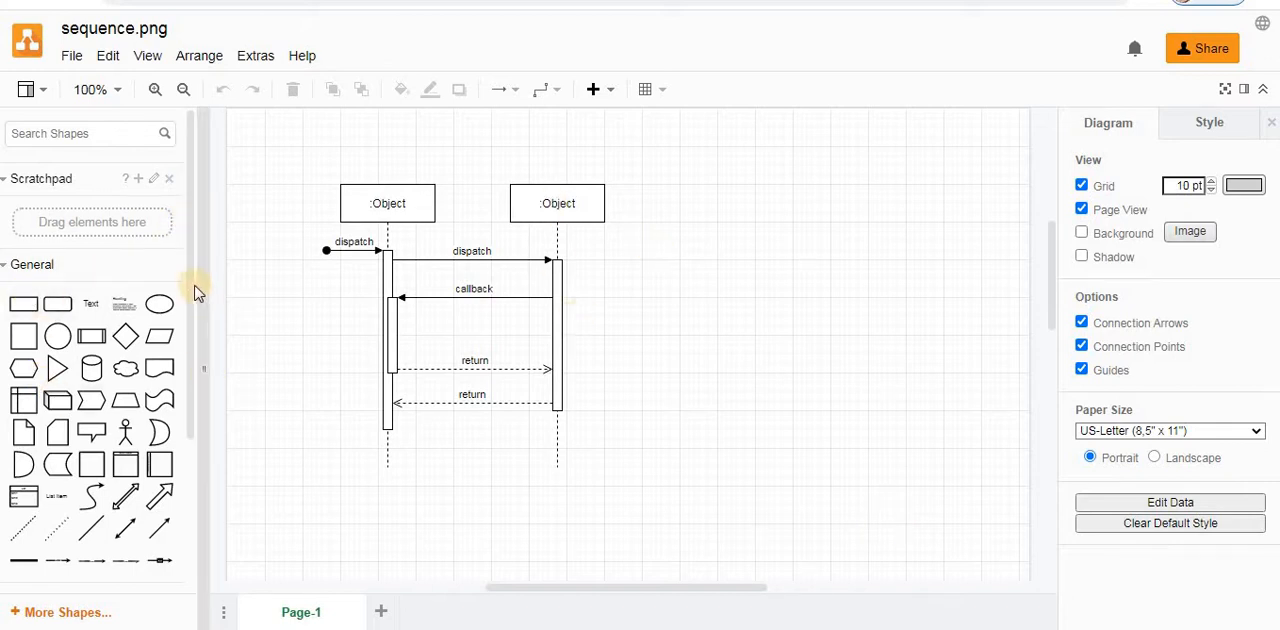
# - Expand the UML shape library and examine its sequence diagram shapes, such as Destruction and Self Call
pyautogui.scroll(-3, 166, 449)
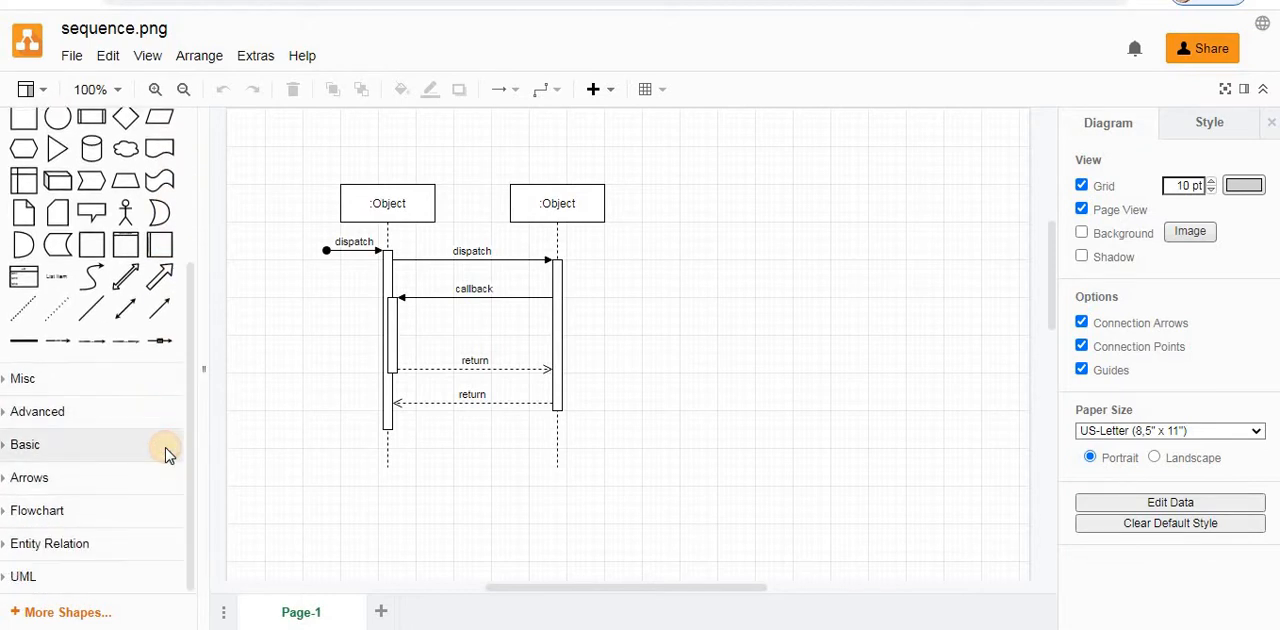
pyautogui.click(16, 576)
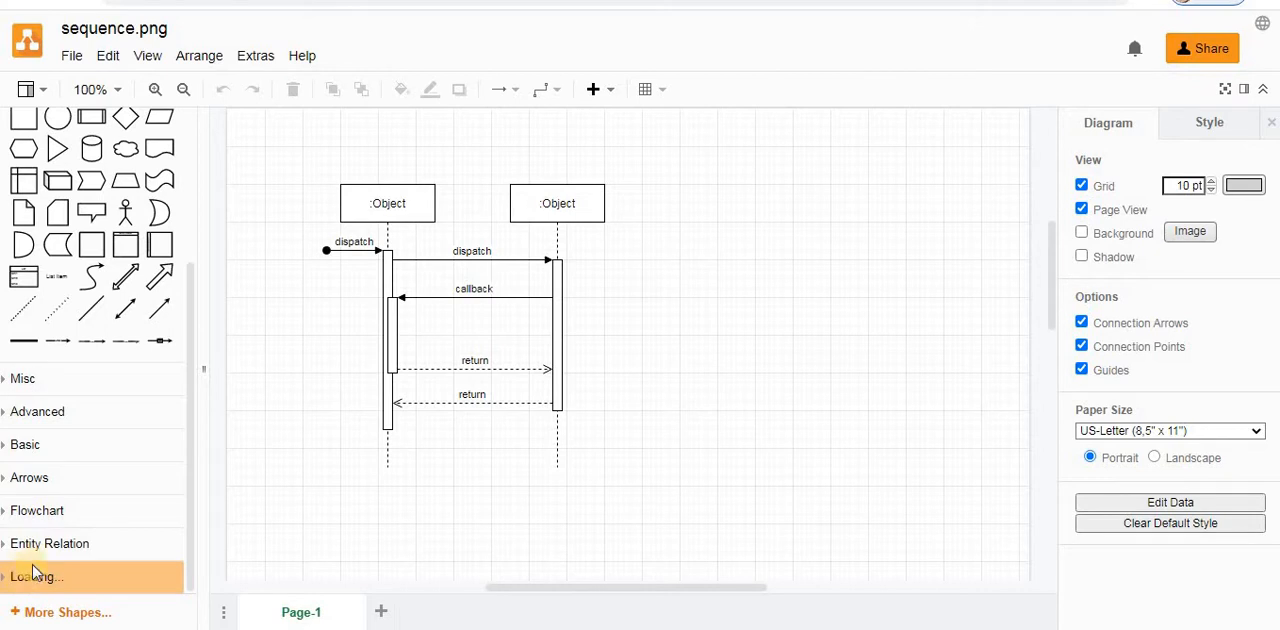
pyautogui.scroll(-3, 185, 440)
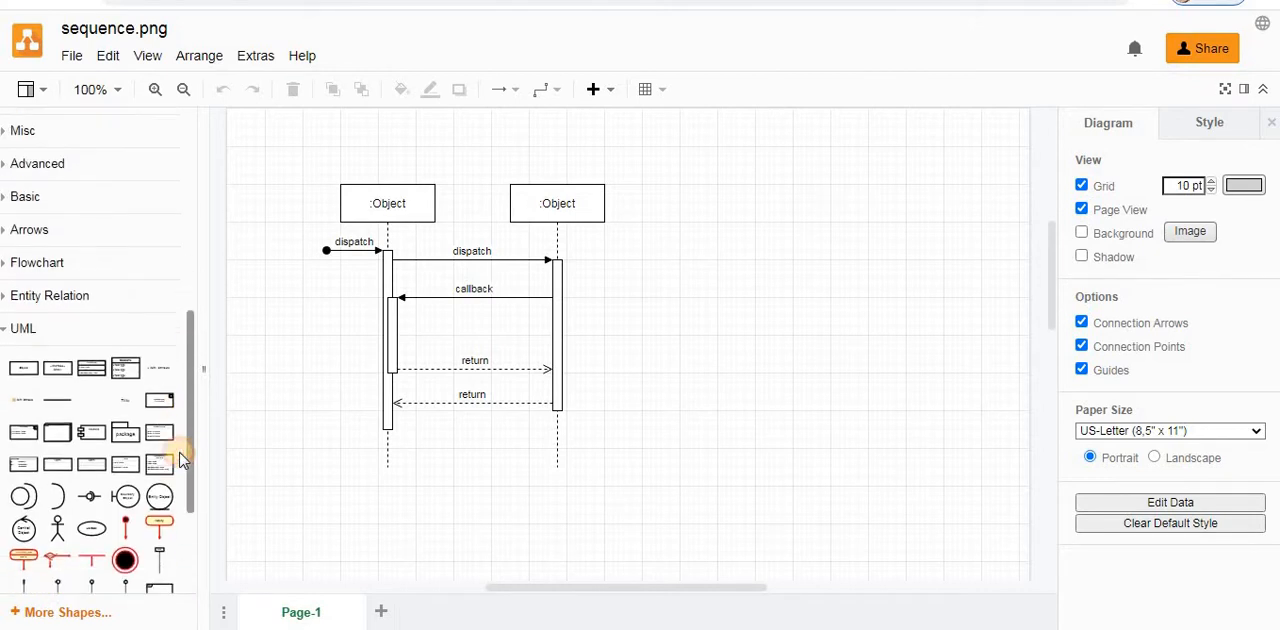
pyautogui.scroll(-2, 180, 510)
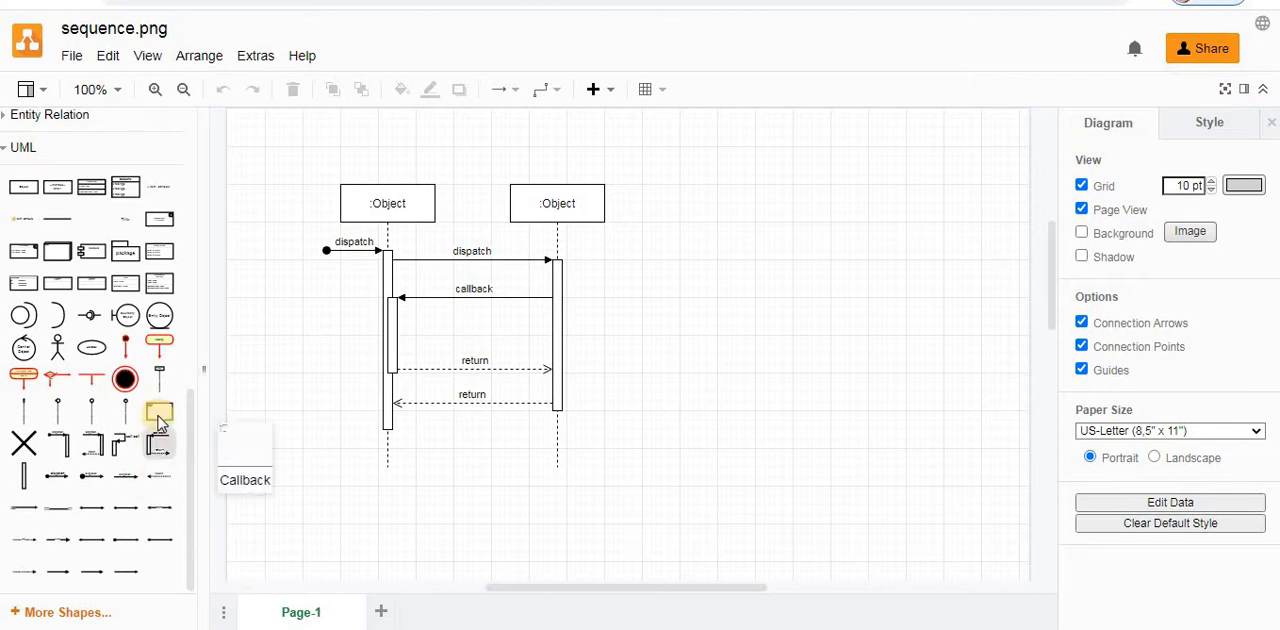
pyautogui.moveTo(158, 420)
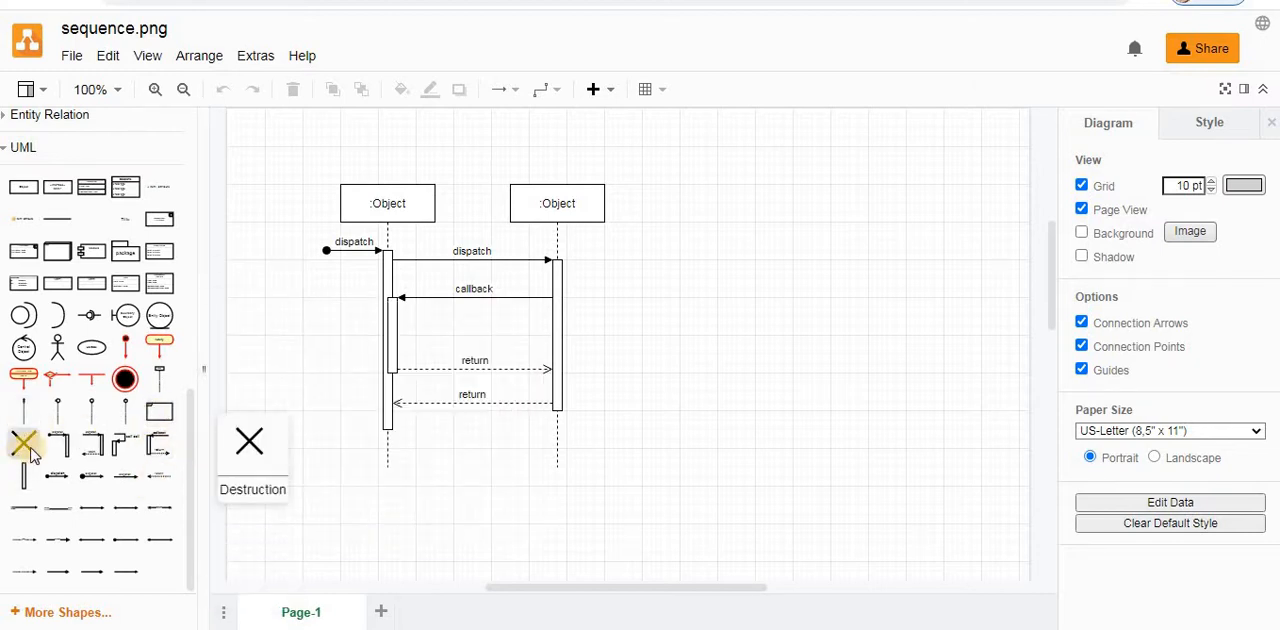
pyautogui.moveTo(66, 455)
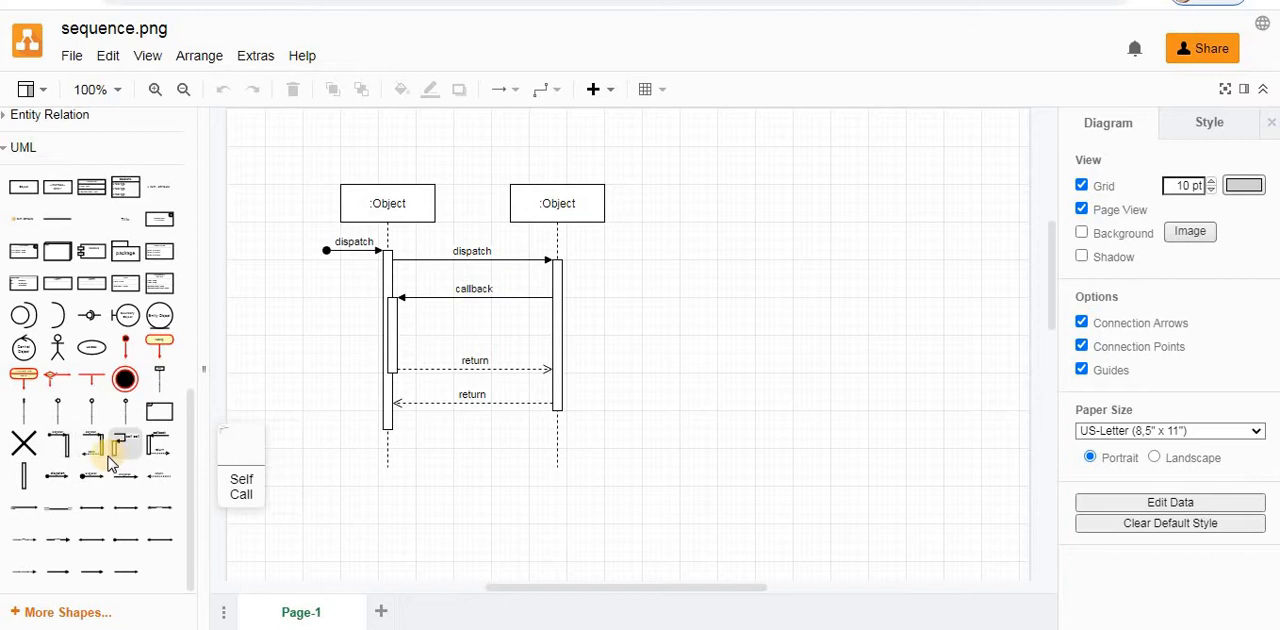
pyautogui.moveTo(122, 455)
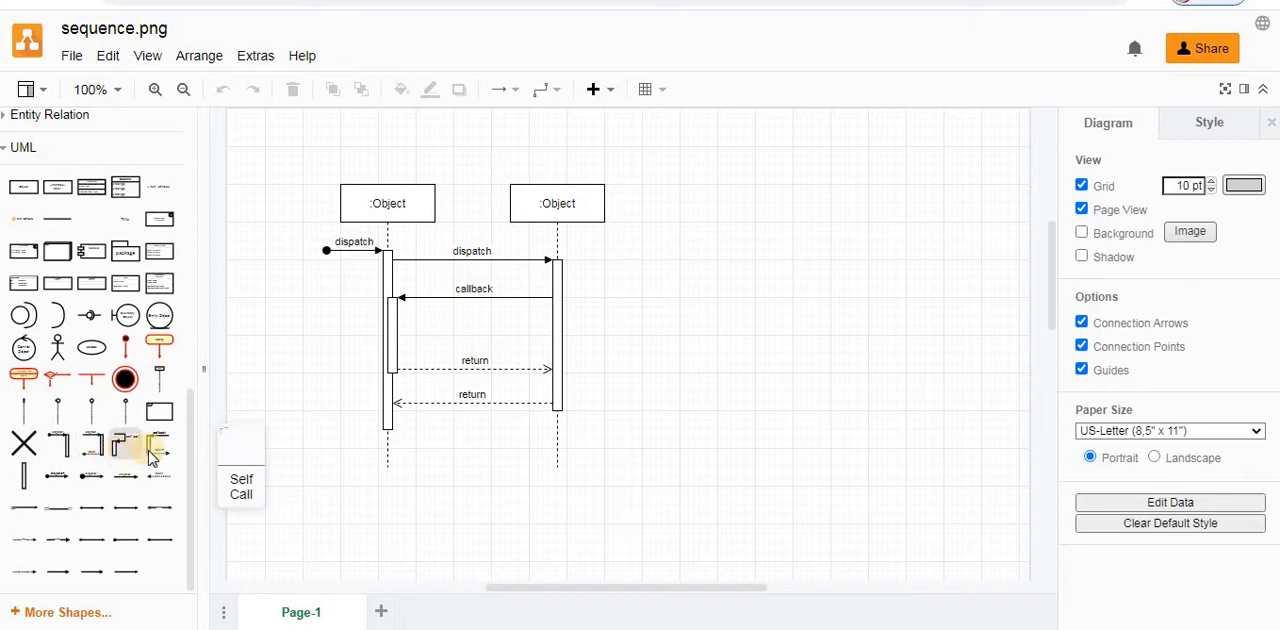
# - Rename the first lifeline, the one receiving the initial message, to :Computer
pyautogui.moveTo(25, 477)
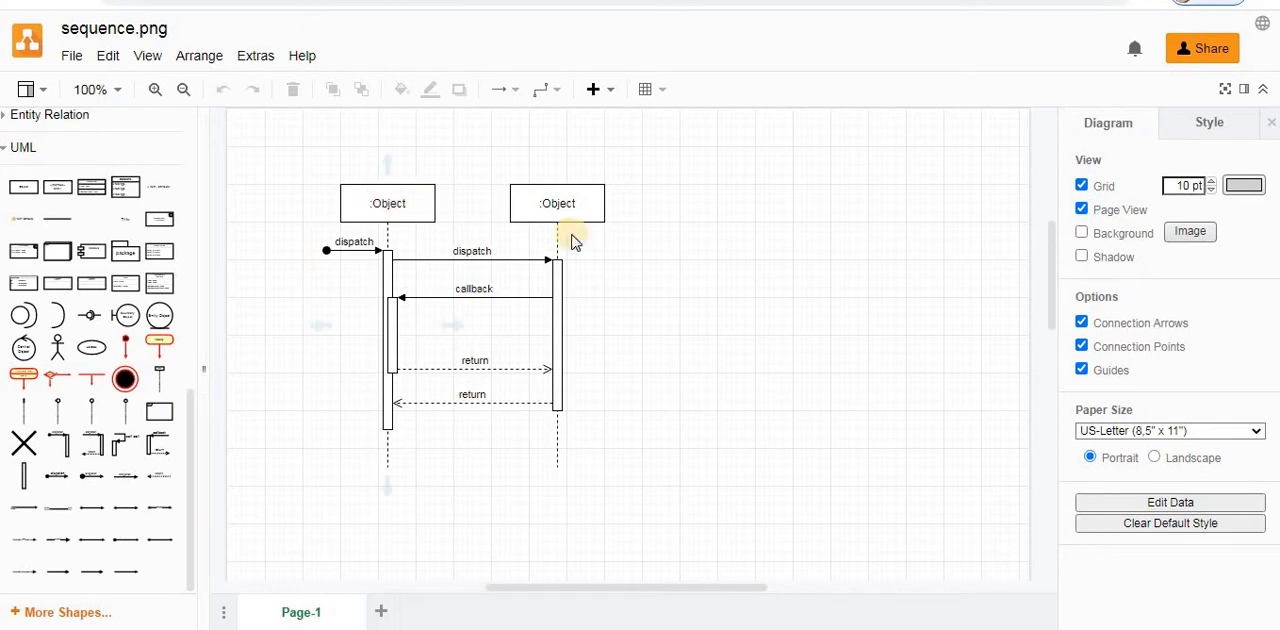
pyautogui.doubleClick(388, 205)
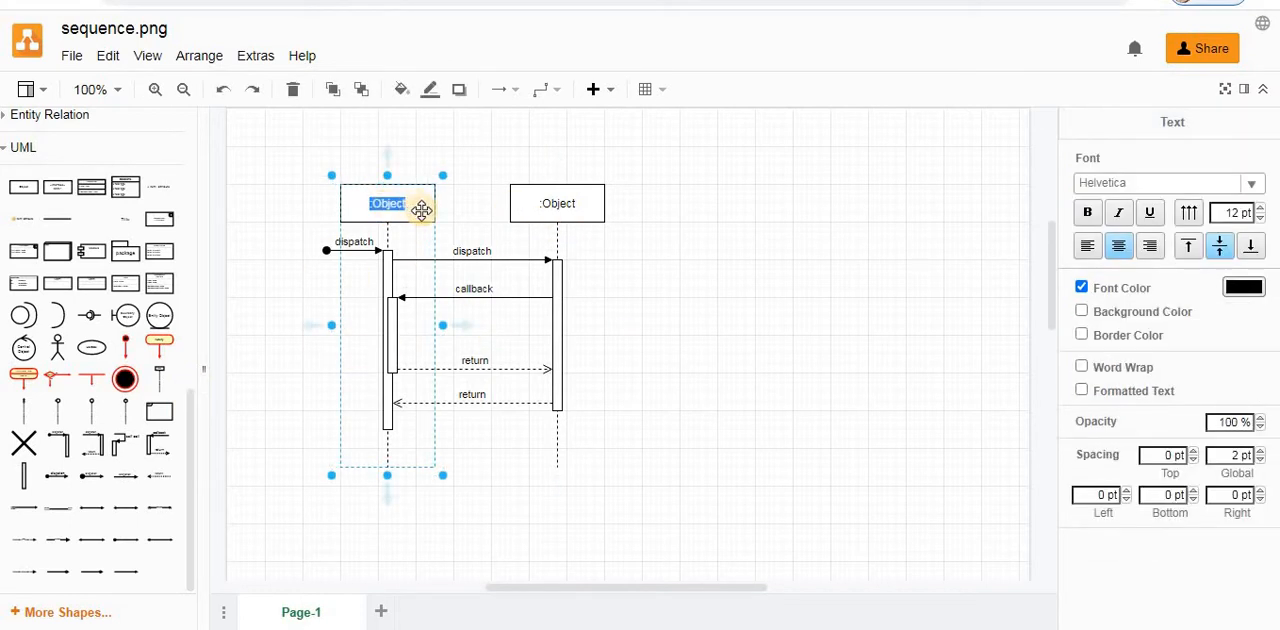
pyautogui.write('Computer')
pyautogui.click(605, 250)
pyautogui.doubleClick(362, 203)
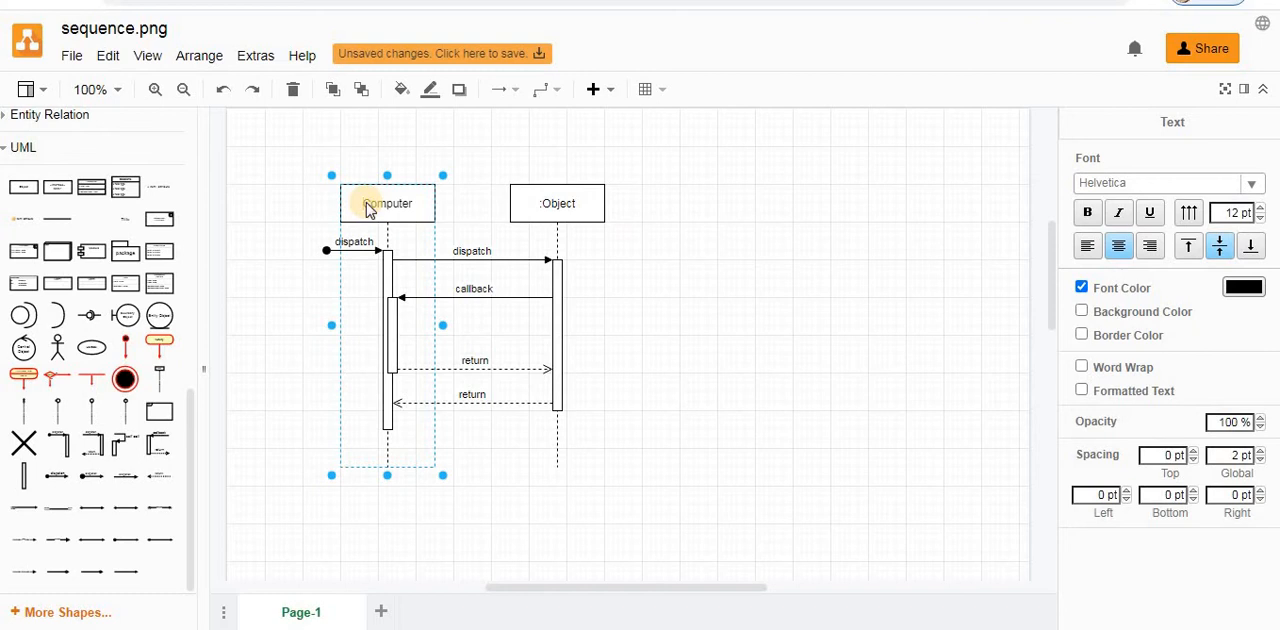
pyautogui.write(':')
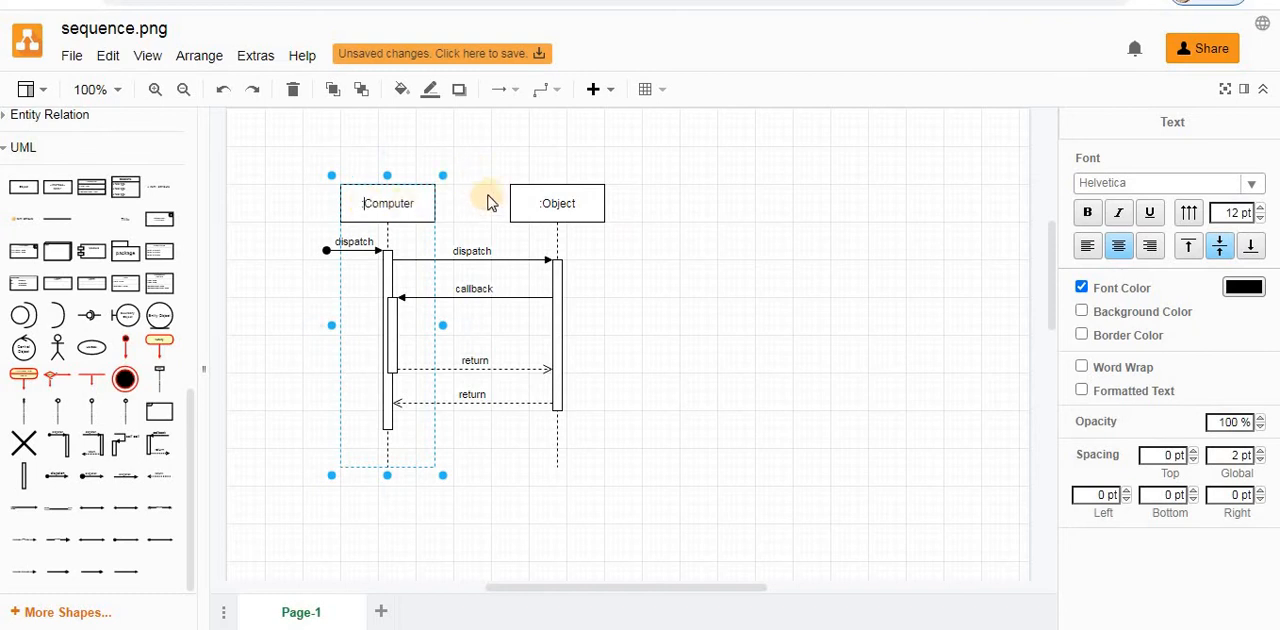
# - Rename the second lifeline to :Server
pyautogui.doubleClick(520, 190)
pyautogui.press('End')
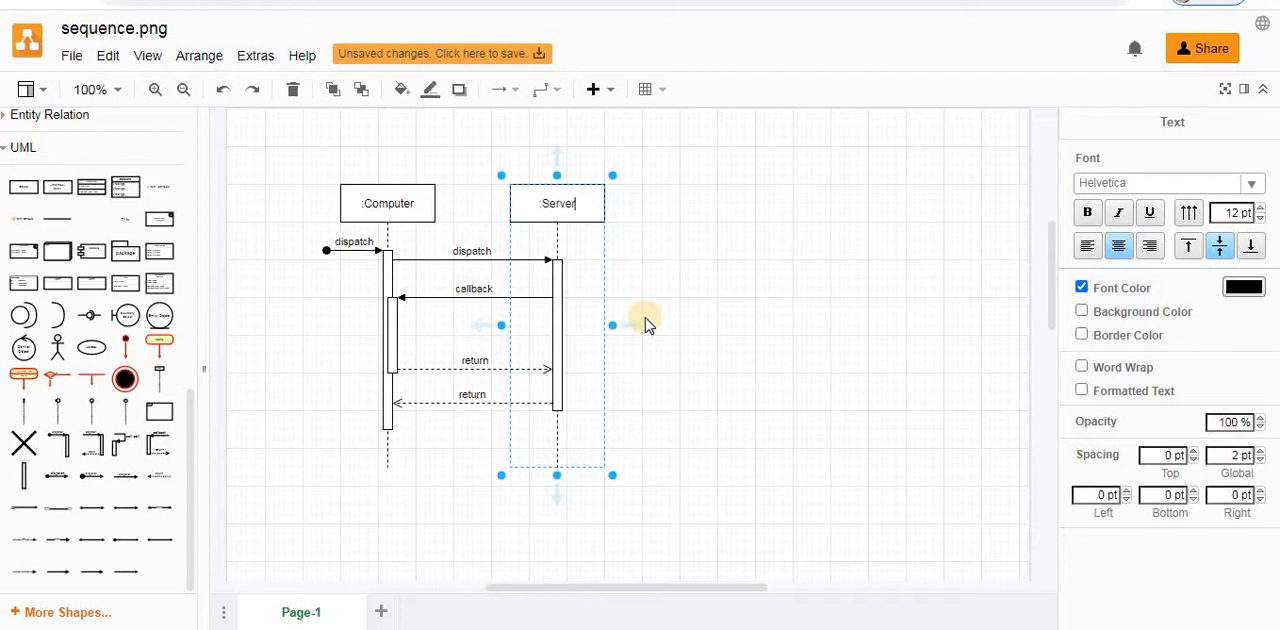
pyautogui.click(338, 251)
pyautogui.click(318, 264)
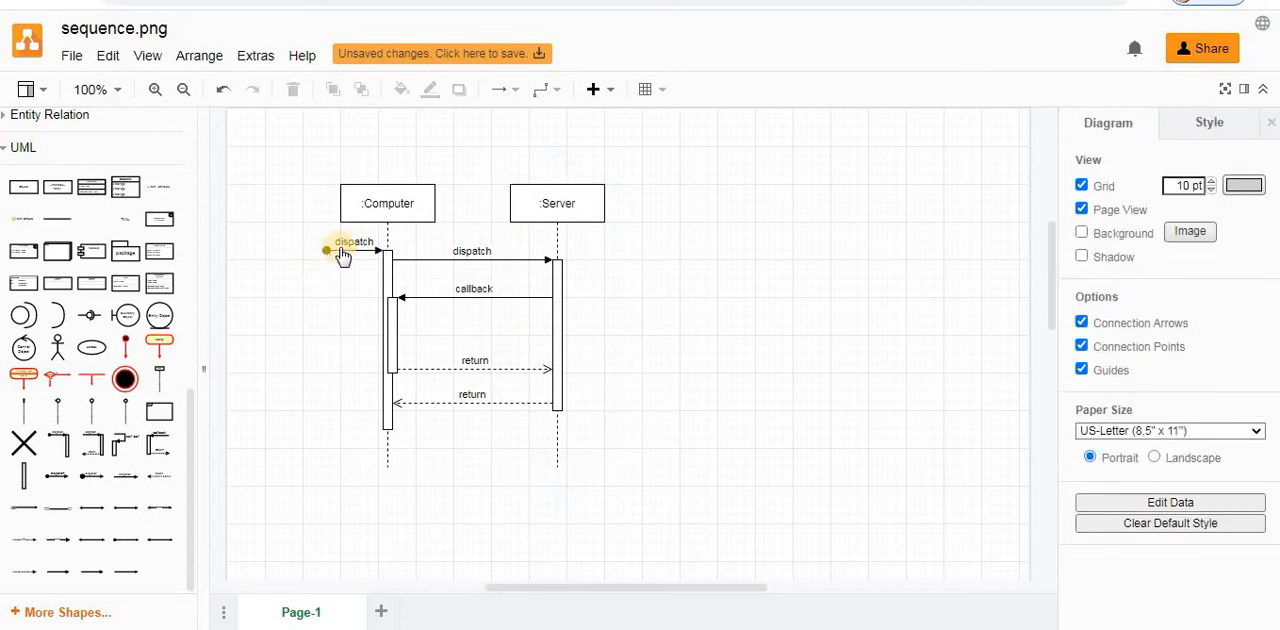
# - Change the label of the initial incoming message on the Computer lifeline to checkEmail
pyautogui.click(348, 243)
pyautogui.doubleClick(350, 243)
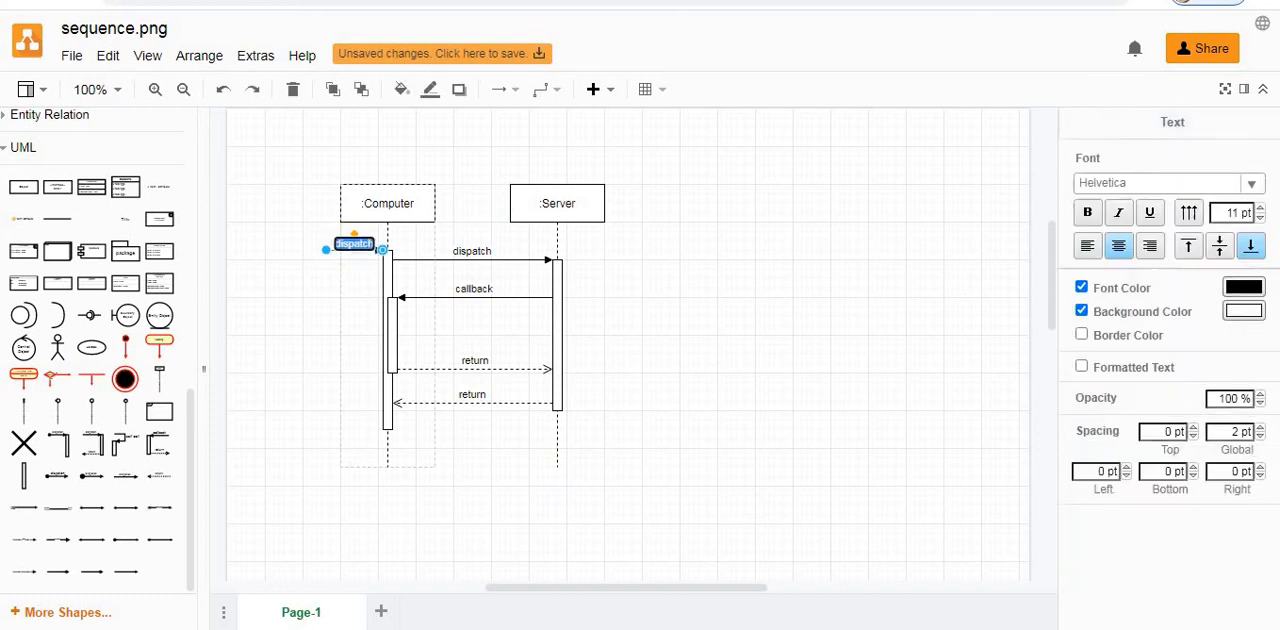
pyautogui.write('checkEmail')
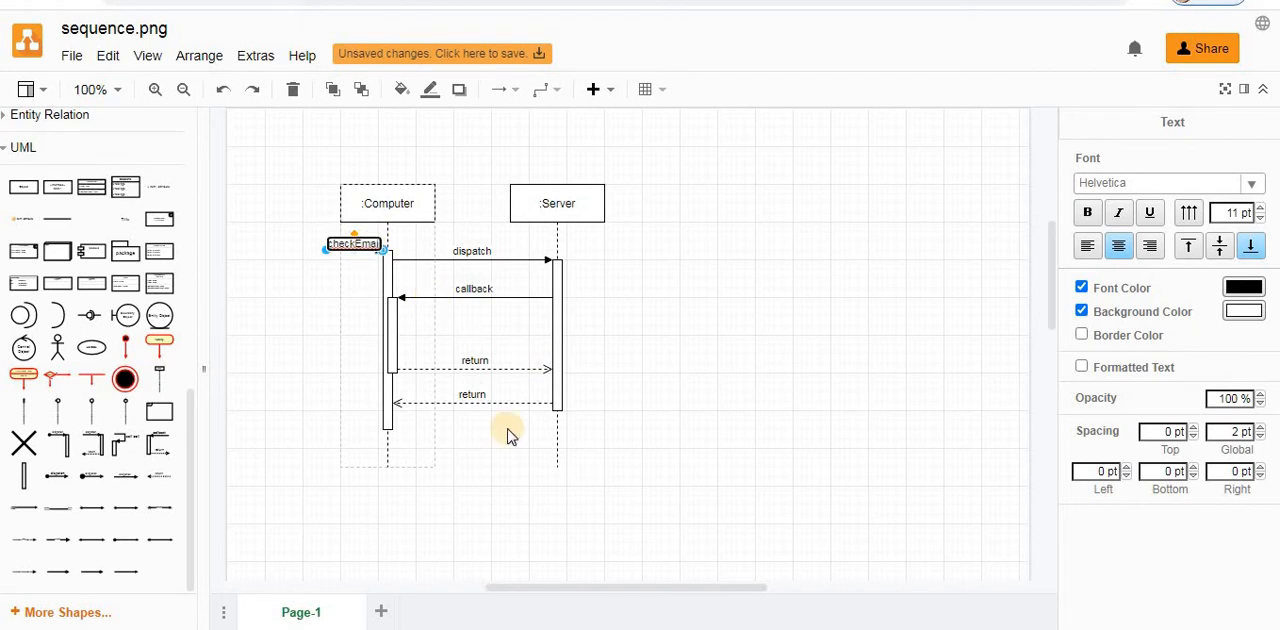
# - Delete the nested activation bar on the Computer lifeline together with the callback message and both return messages
pyautogui.click(416, 374)
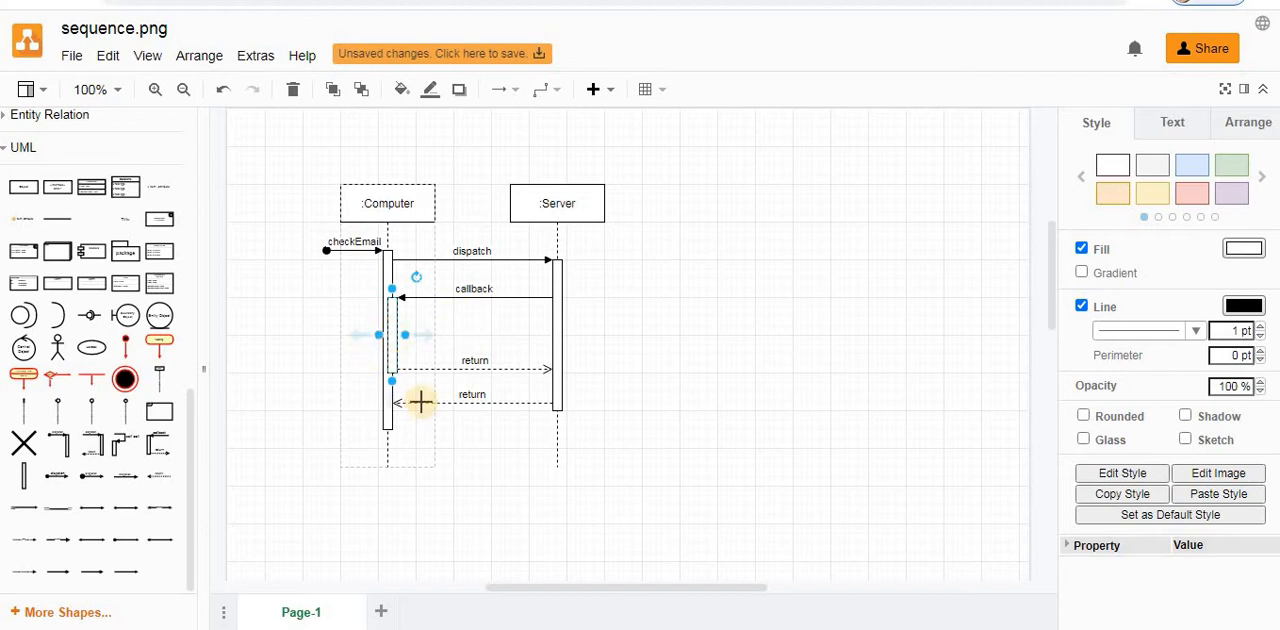
pyautogui.press('Escape')
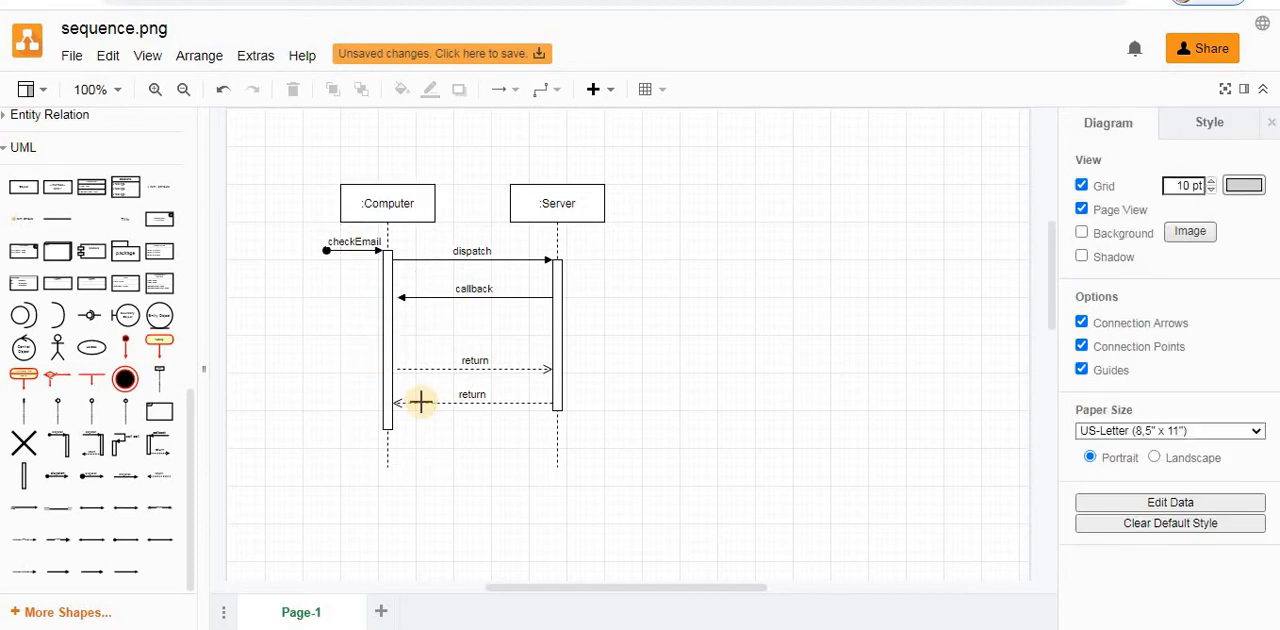
pyautogui.click(420, 402)
pyautogui.click(398, 369)
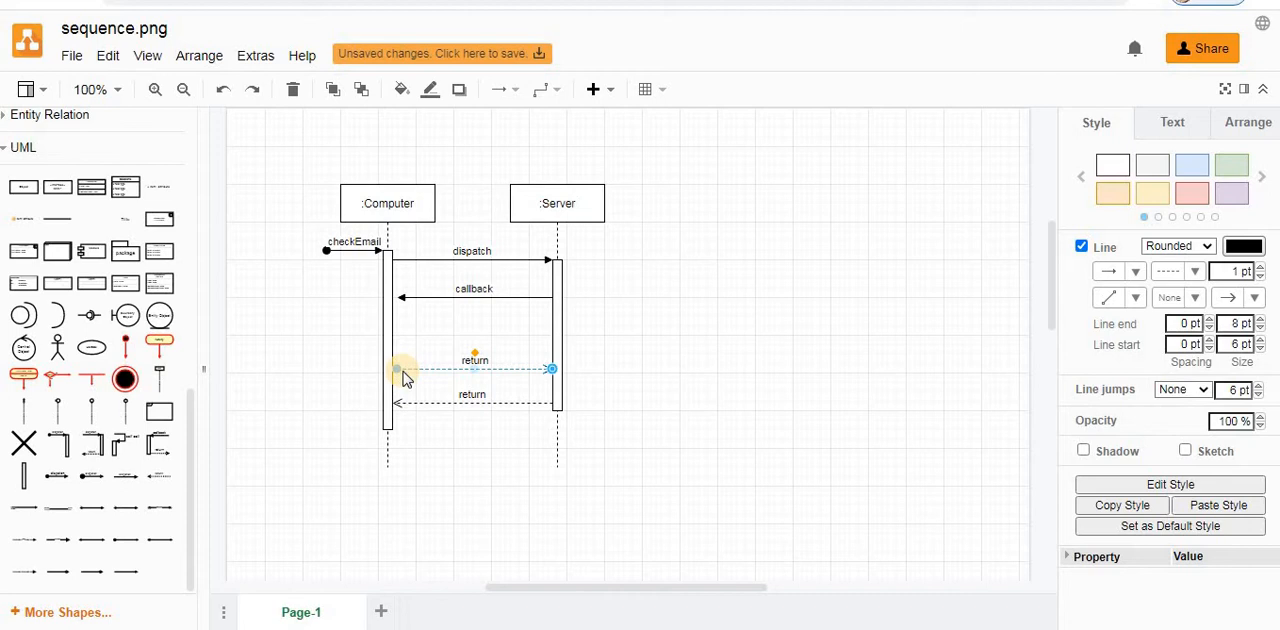
pyautogui.press('Delete')
pyautogui.click(396, 404)
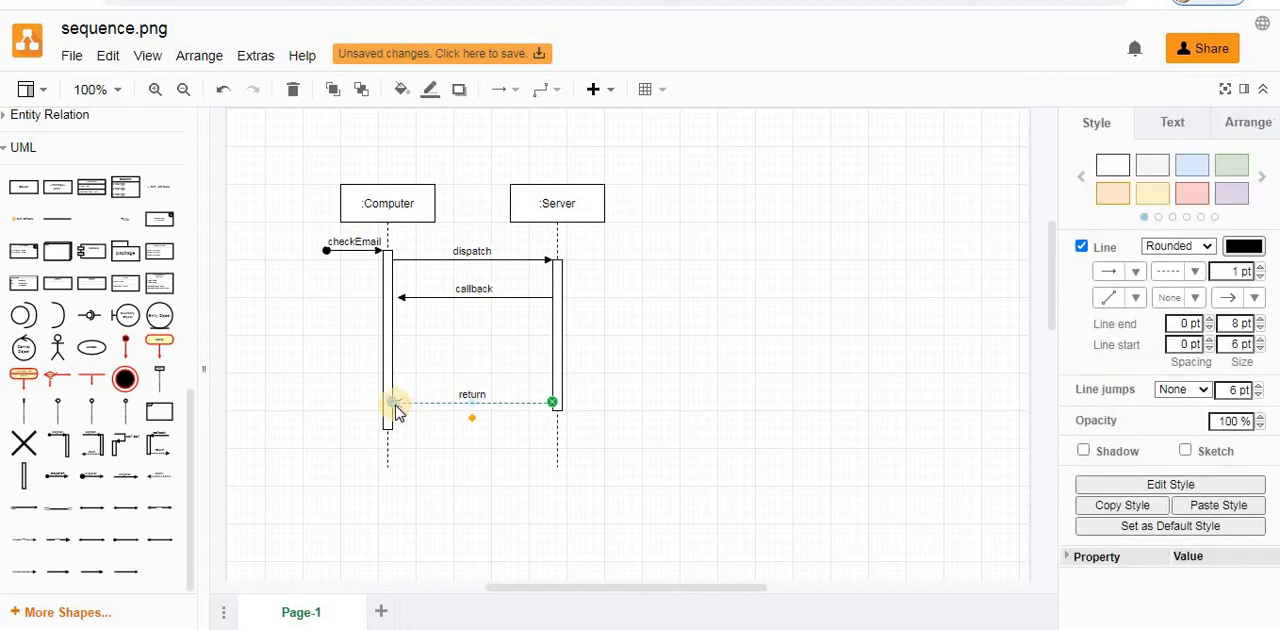
pyautogui.press('Delete')
pyautogui.click(417, 298)
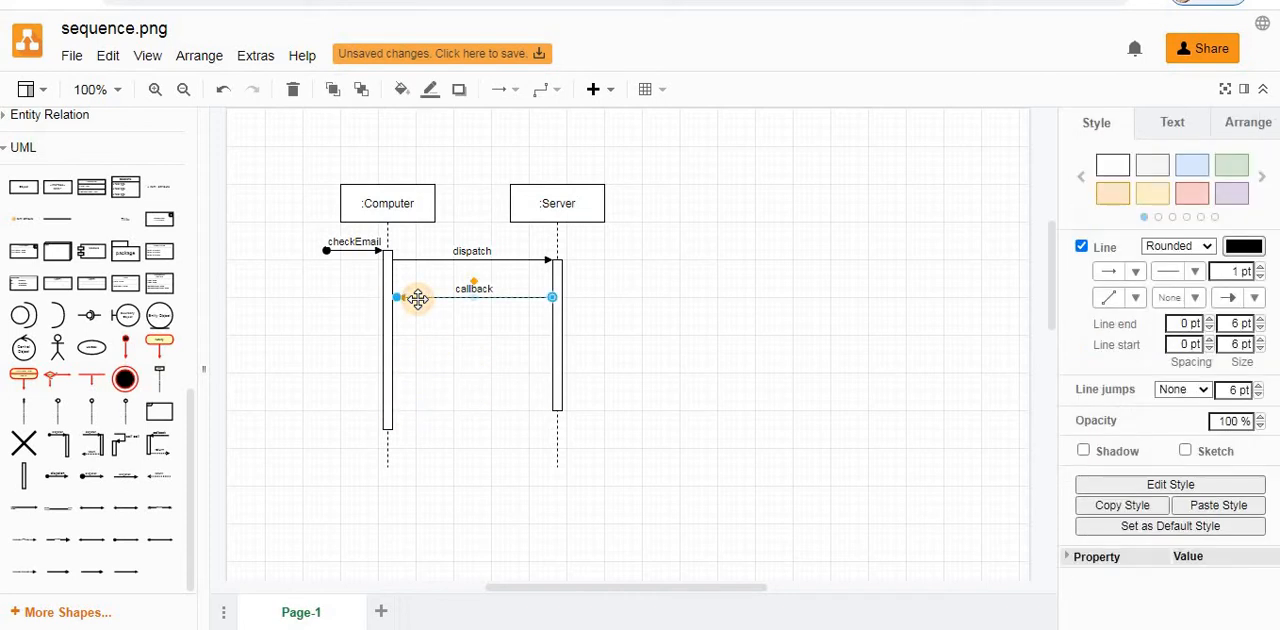
pyautogui.press('Delete')
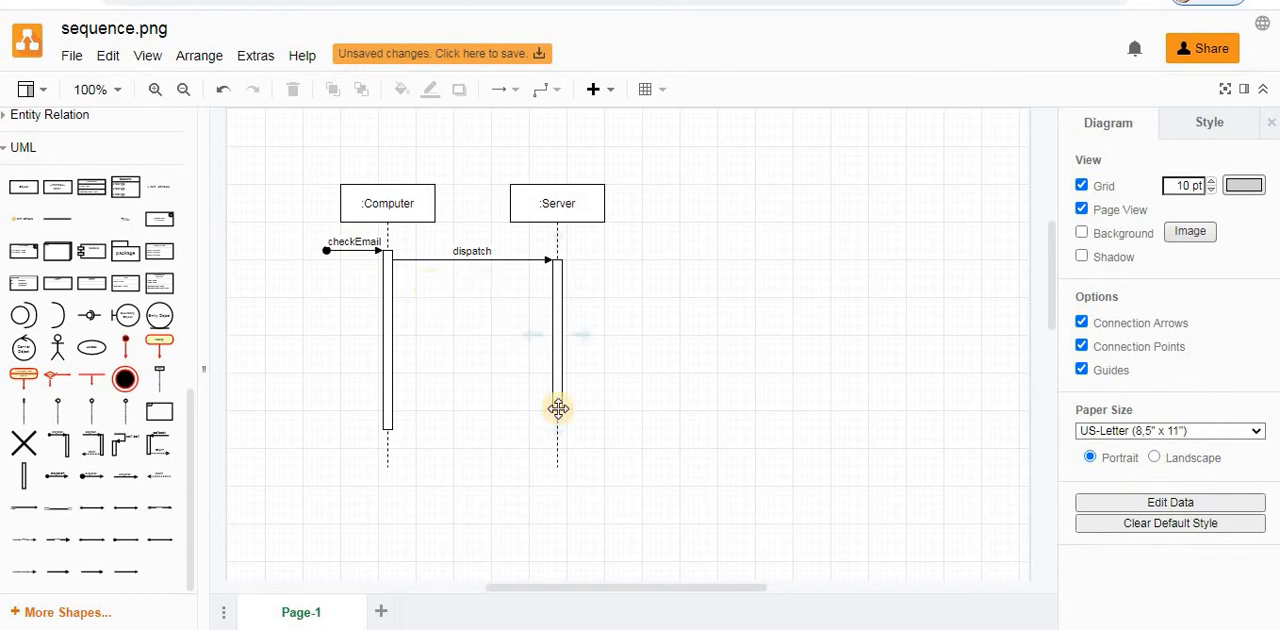
# - Shorten the Server's activation bar, and lengthen the Computer's activation bar and lifeline
pyautogui.click(557, 404)
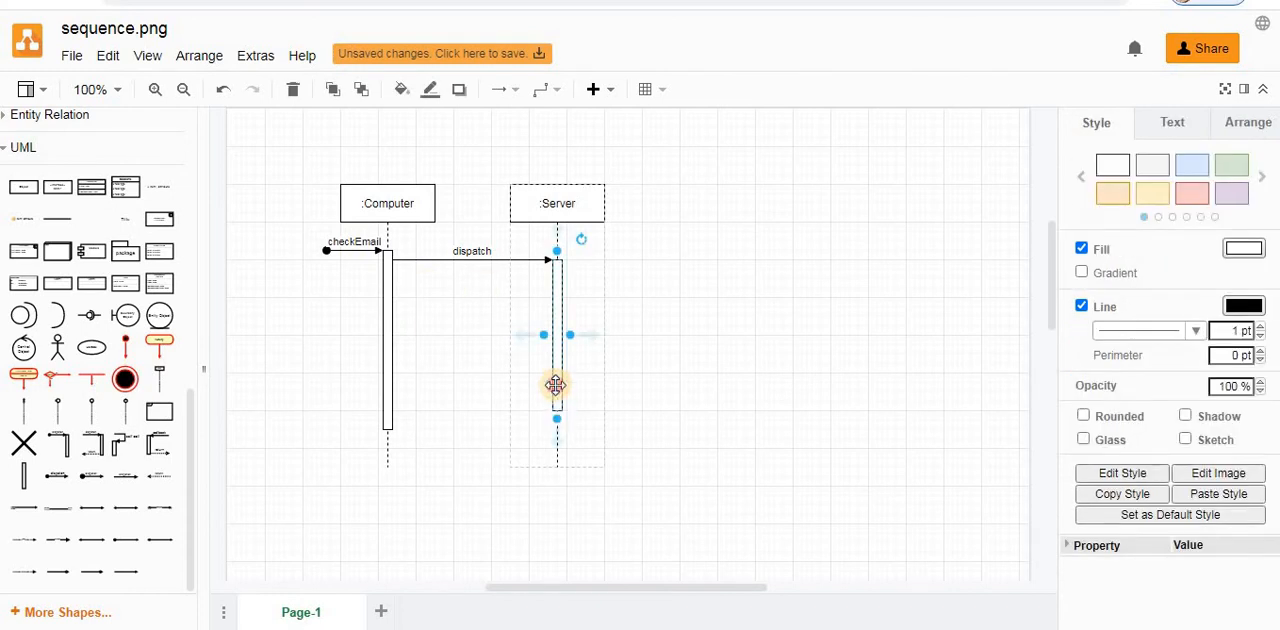
pyautogui.moveTo(555, 385); pyautogui.dragTo(556, 272)
pyautogui.click(388, 265)
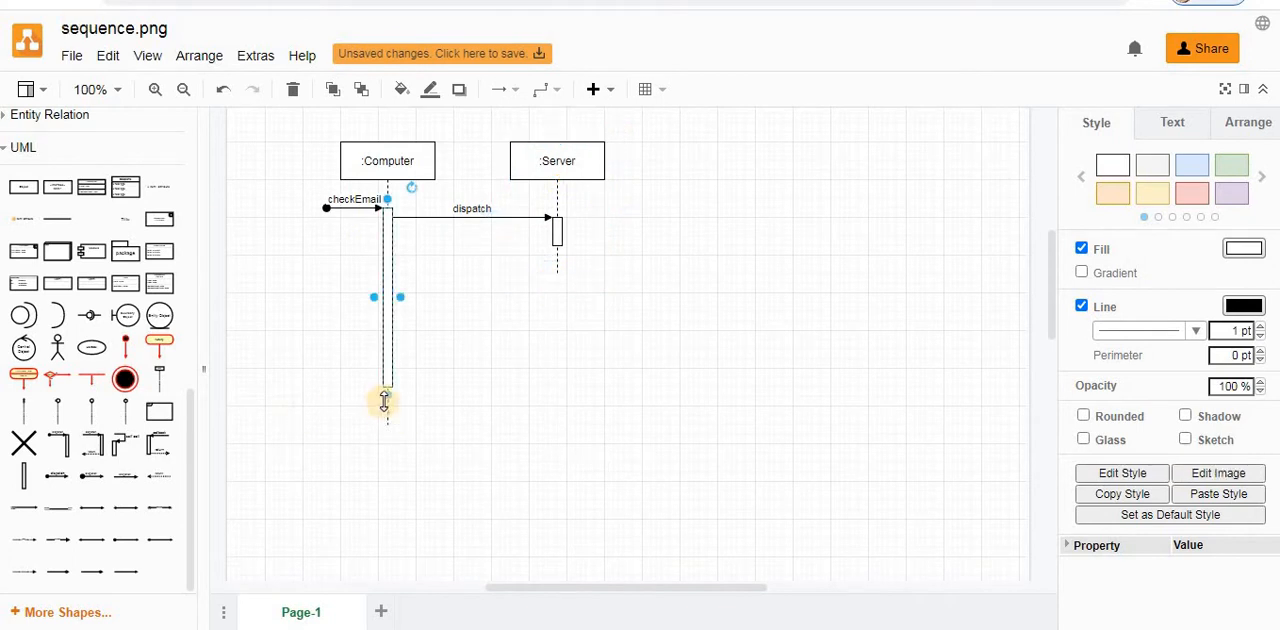
pyautogui.moveTo(387, 398); pyautogui.dragTo(388, 455)
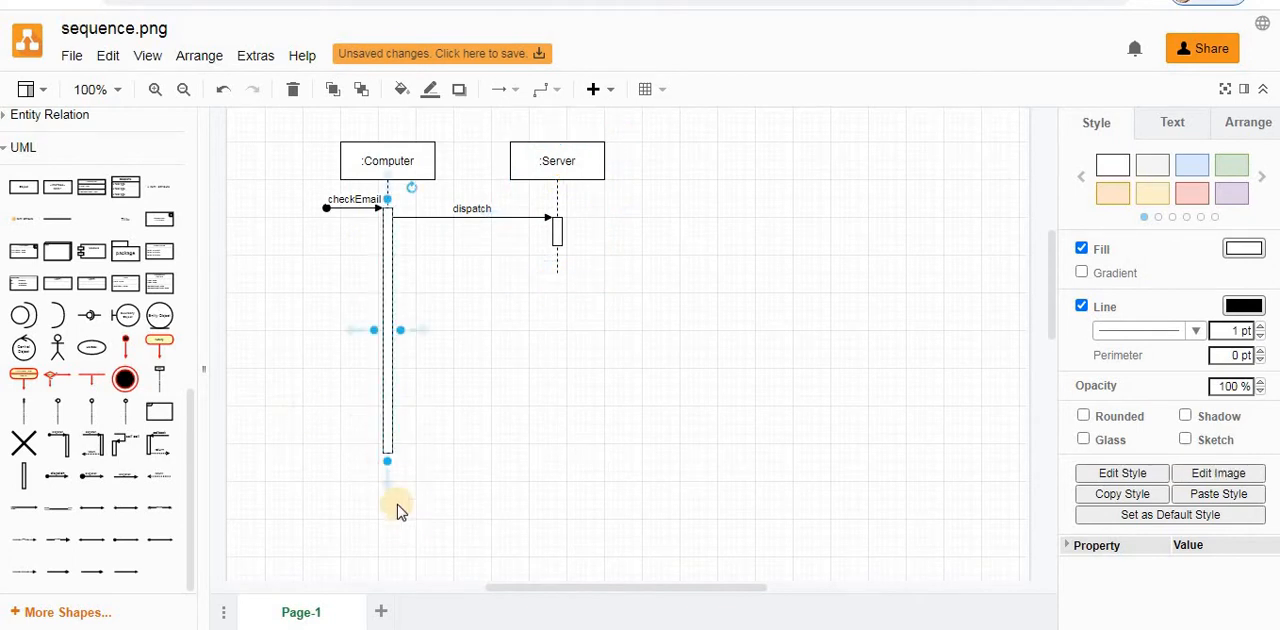
pyautogui.click(387, 450)
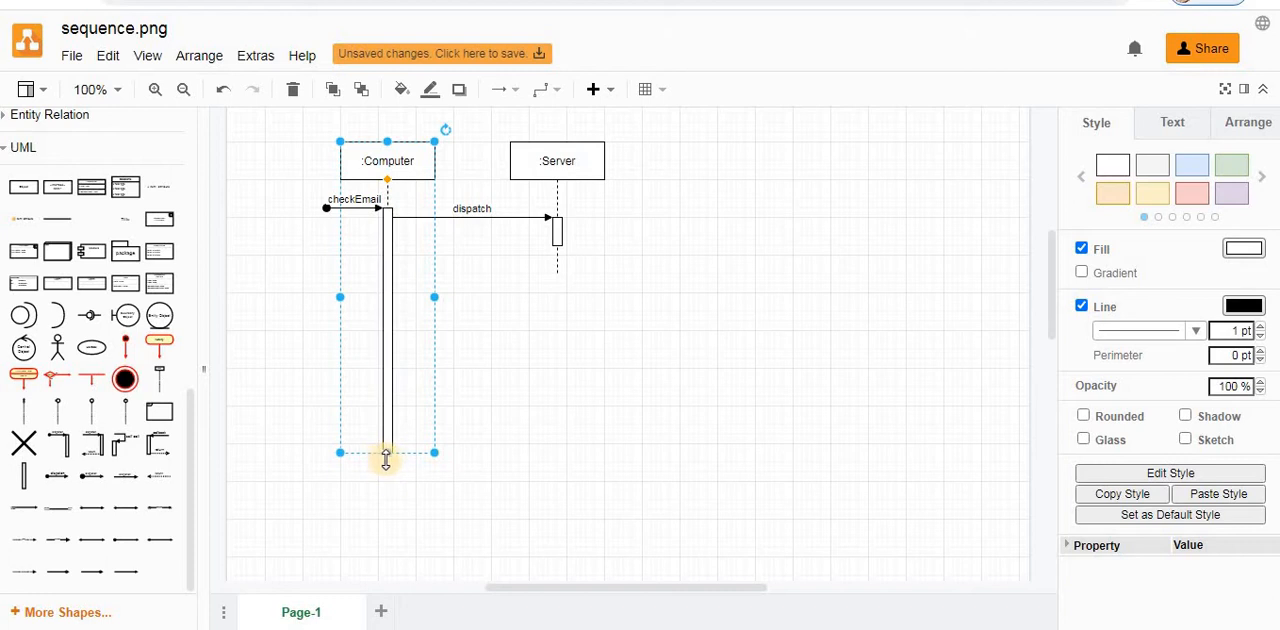
pyautogui.moveTo(388, 458); pyautogui.dragTo(388, 525)
pyautogui.press('Escape')
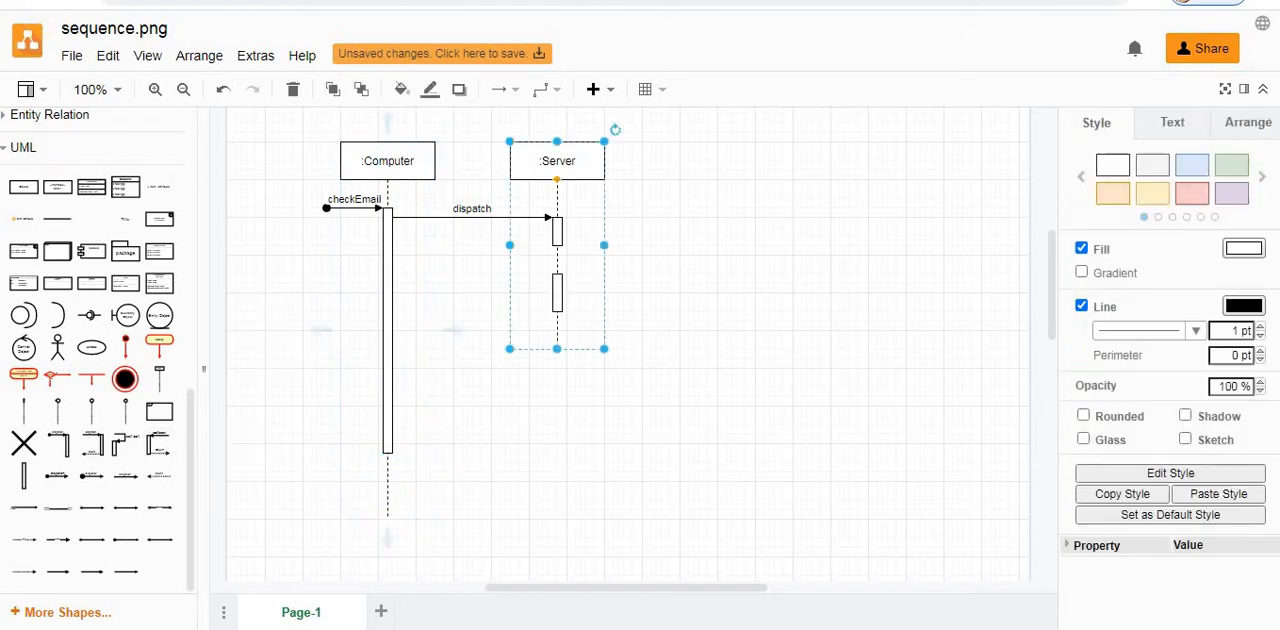
# - Add a third short activation bar to the extended Server lifeline and shorten the second bar to match
pyautogui.click(24, 476)
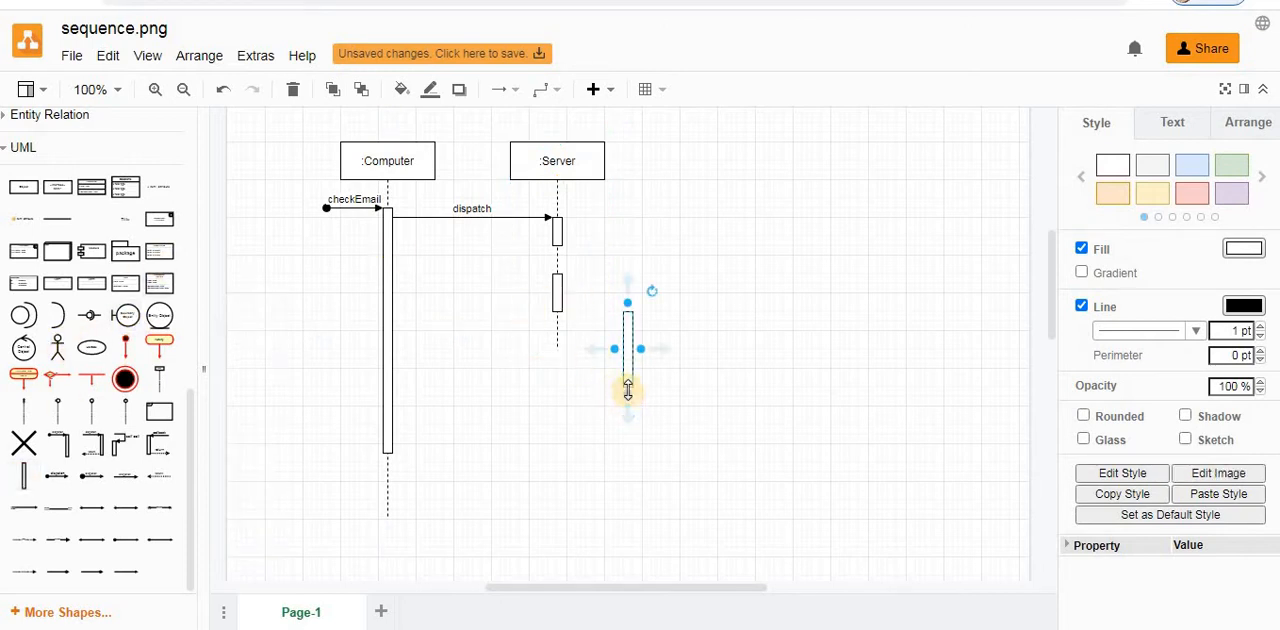
pyautogui.moveTo(628, 394); pyautogui.dragTo(558, 390)
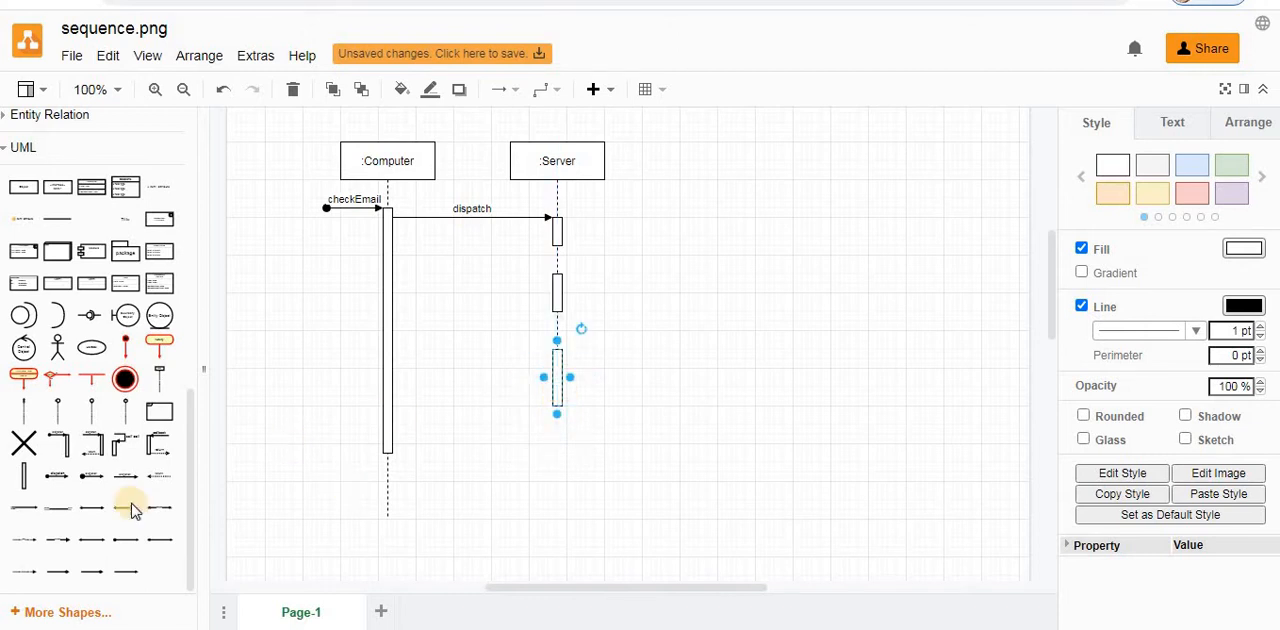
pyautogui.click(558, 345)
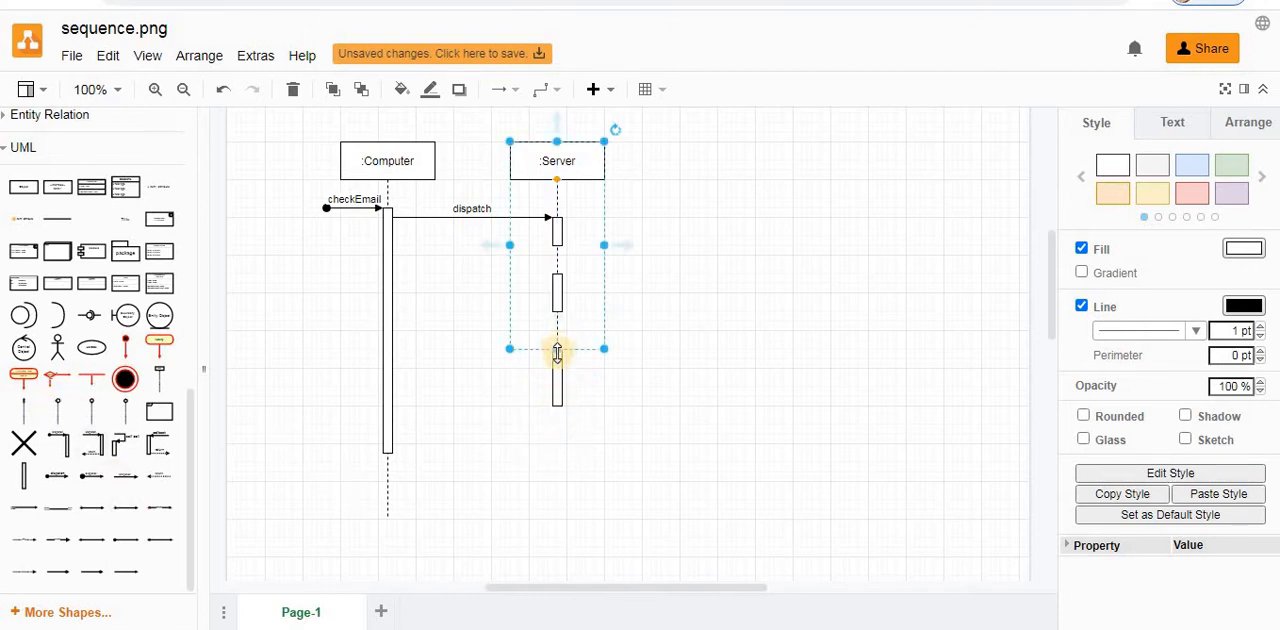
pyautogui.moveTo(557, 350); pyautogui.dragTo(557, 386)
pyautogui.click(557, 399)
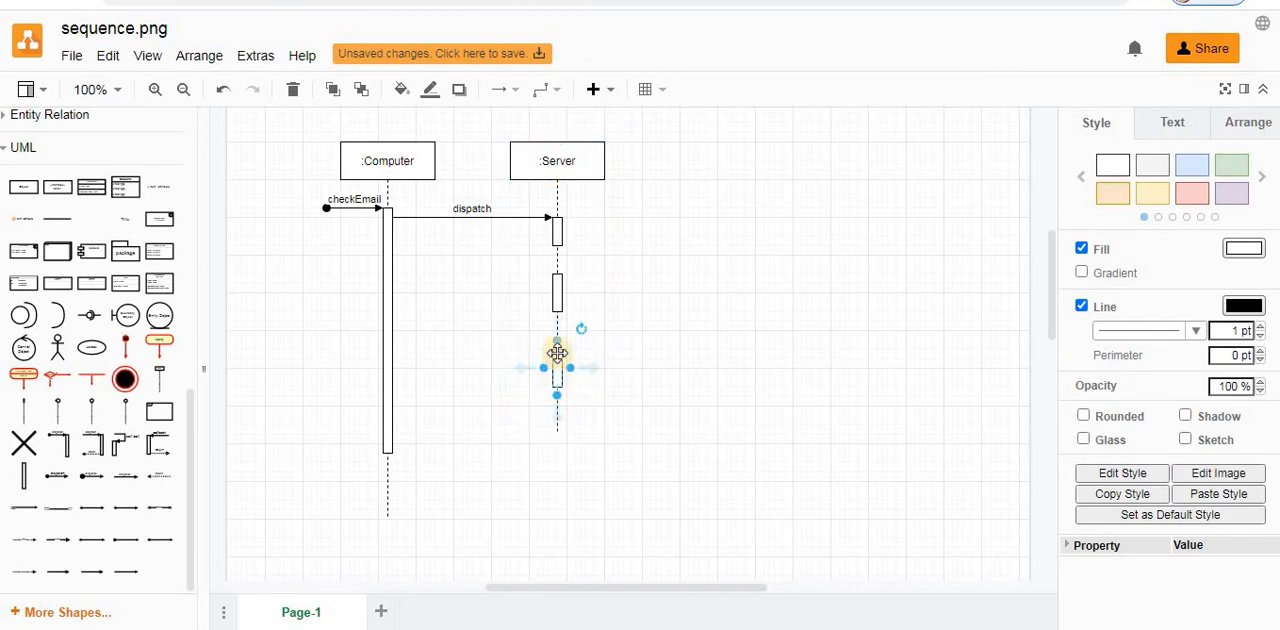
pyautogui.click(557, 306)
pyautogui.moveTo(557, 318); pyautogui.dragTo(557, 304)
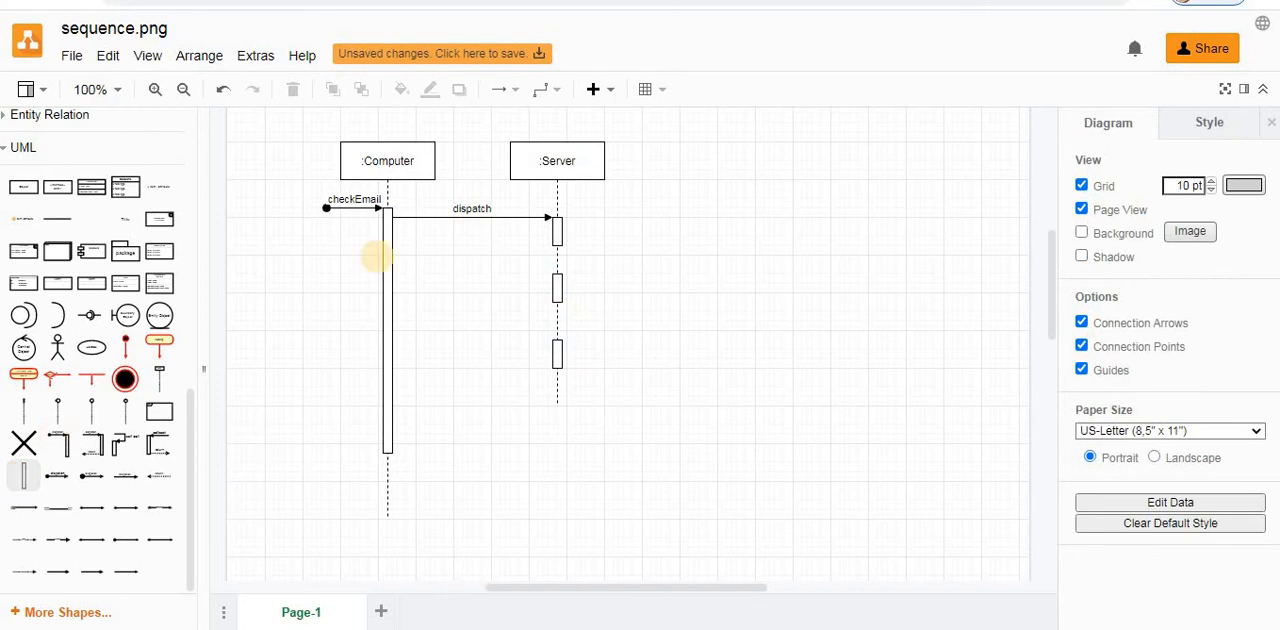
# - Add a fourth activation bar at the lower end of the Server lifeline and draw an arrow from the third bar up to the second
pyautogui.click(24, 475)
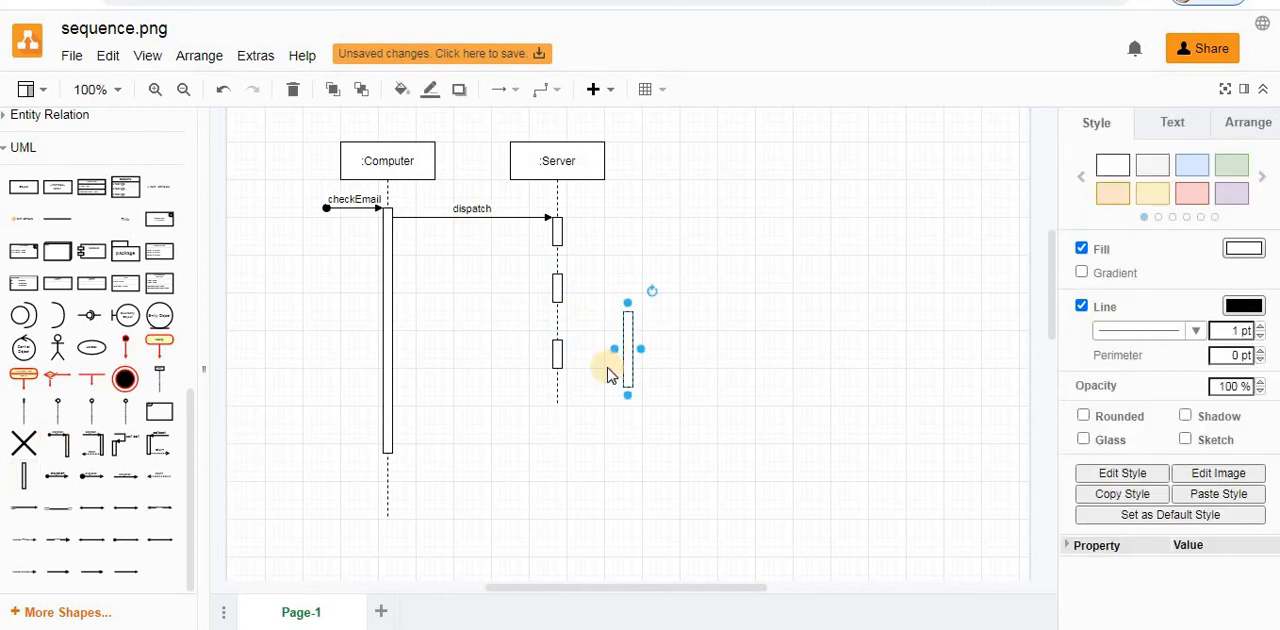
pyautogui.moveTo(628, 362); pyautogui.dragTo(556, 443)
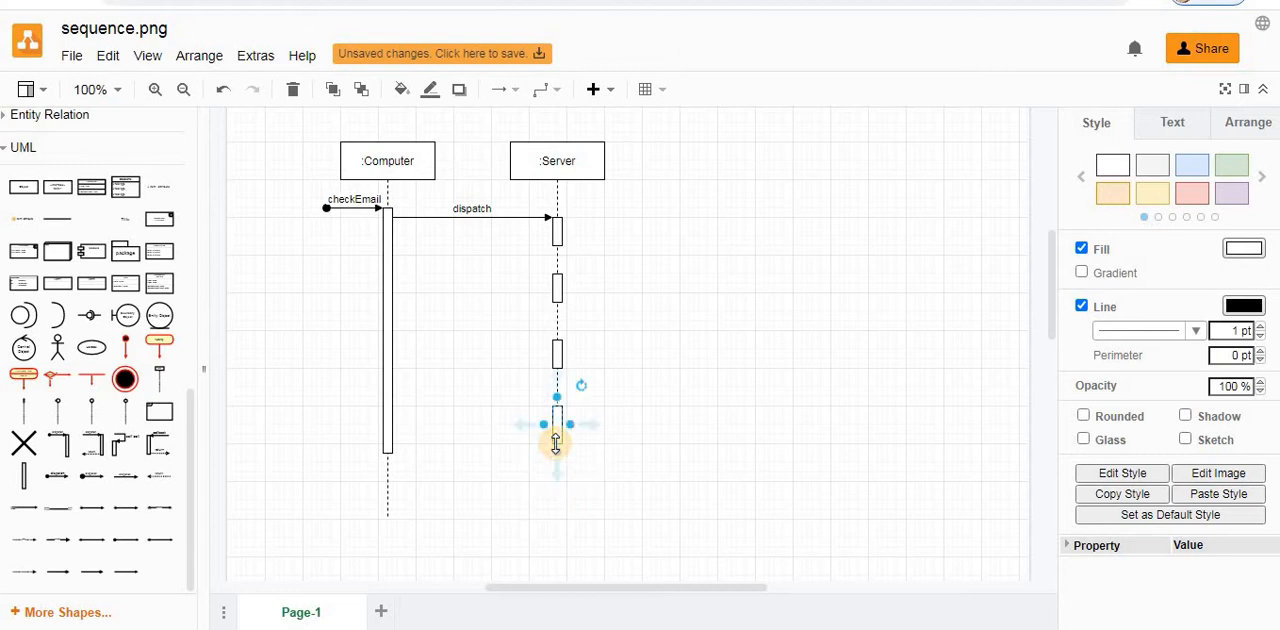
pyautogui.click(558, 341)
pyautogui.moveTo(558, 341); pyautogui.dragTo(563, 306)
# - Extend the Server lifeline downward past its fourth activation bar
pyautogui.click(585, 210)
pyautogui.click(580, 175)
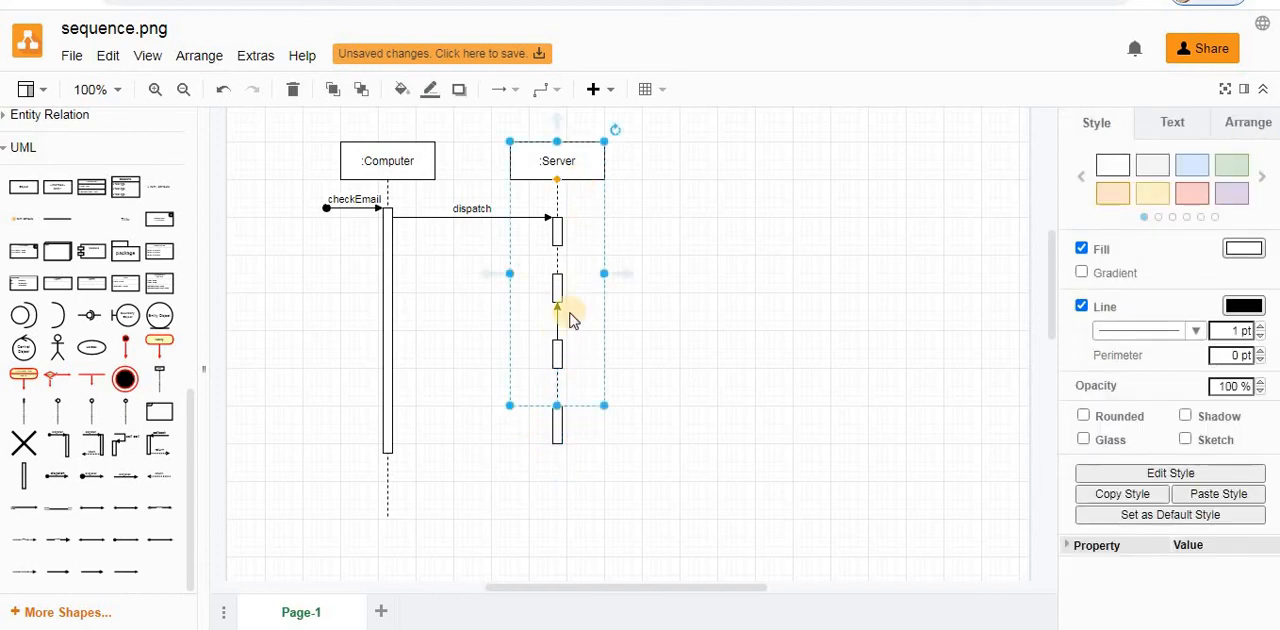
pyautogui.moveTo(558, 407); pyautogui.dragTo(557, 509)
# - Copy the dispatch message so that one also runs from the Computer to the Server's second, third and fourth activation bars
pyautogui.click(429, 219)
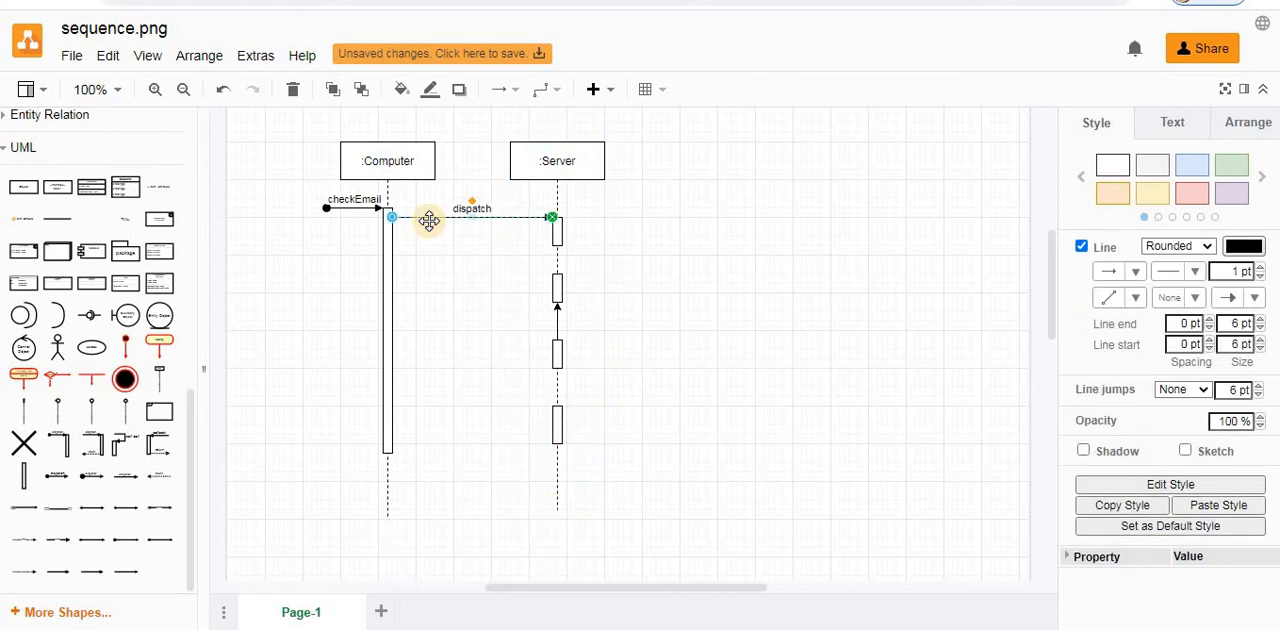
pyautogui.moveTo(429, 219); pyautogui.dragTo(443, 277)
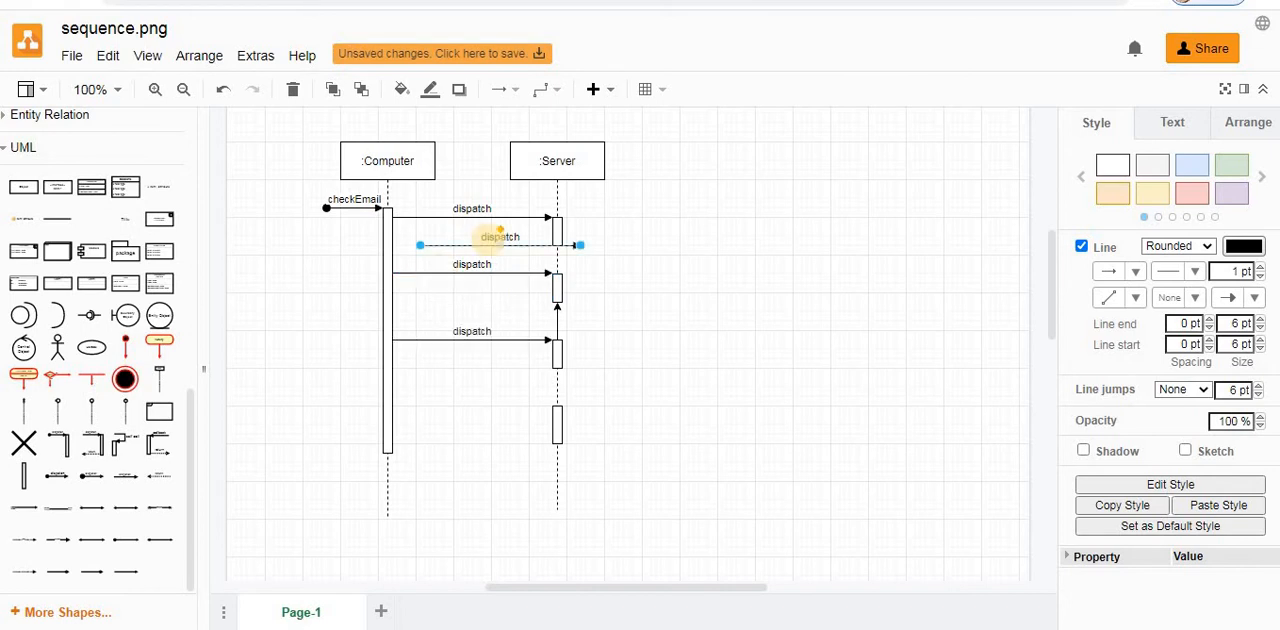
pyautogui.moveTo(483, 246); pyautogui.dragTo(449, 406)
pyautogui.click(449, 486)
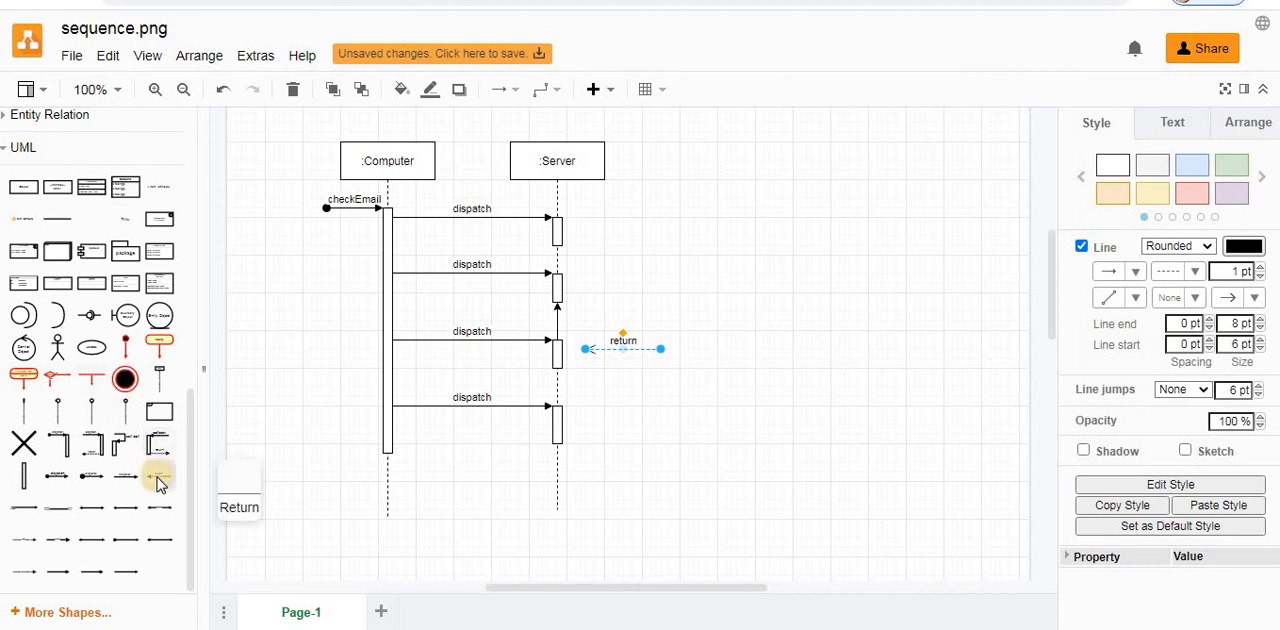
# - Add a dashed Return message from the Server's second activation bar back to the Computer's activation bar
pyautogui.moveTo(157, 484); pyautogui.dragTo(397, 301)
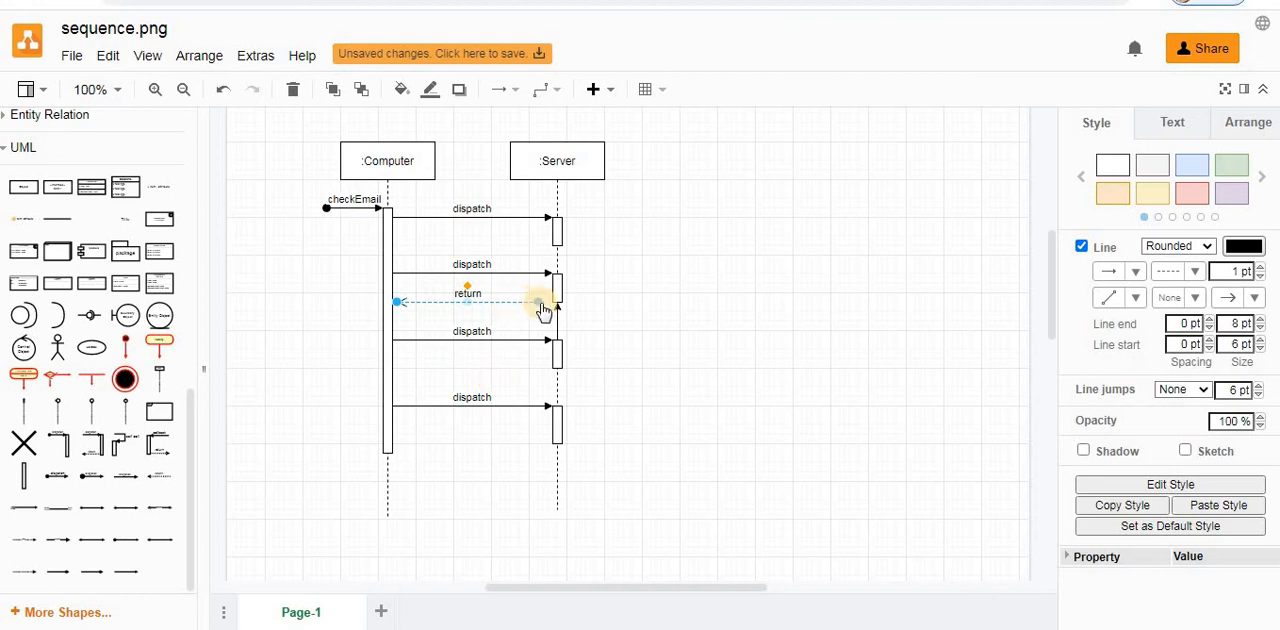
pyautogui.moveTo(541, 312); pyautogui.dragTo(556, 303)
pyautogui.moveTo(397, 302); pyautogui.dragTo(388, 302)
pyautogui.click(374, 252)
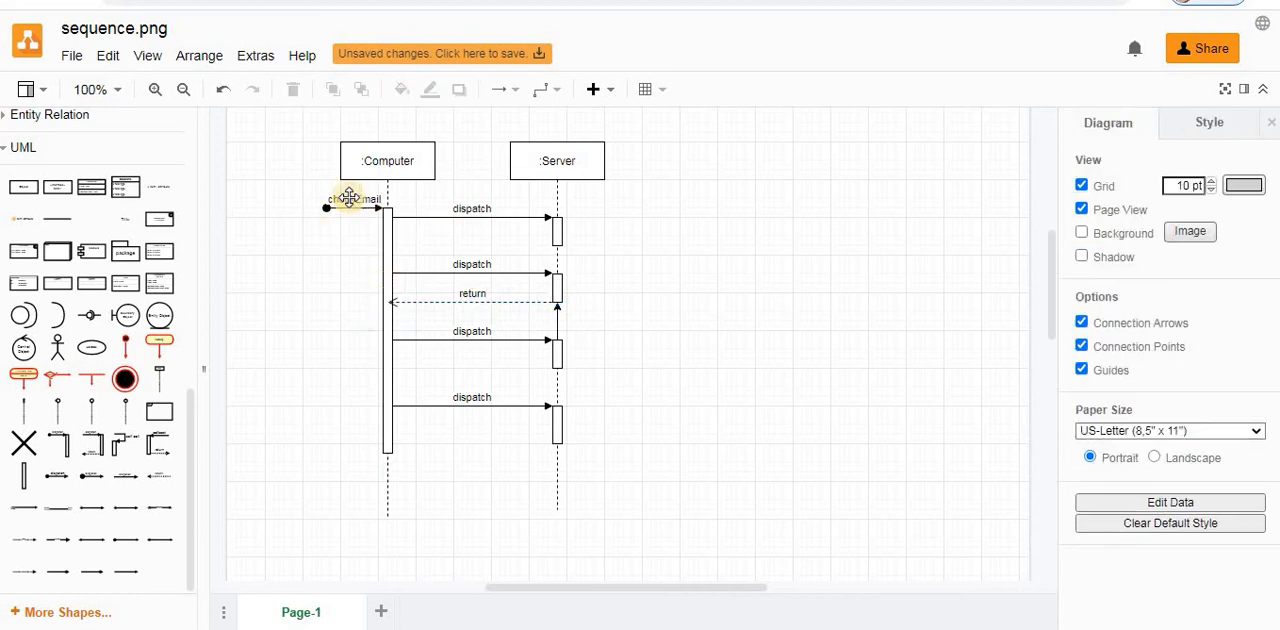
# - Lengthen the checkEmail arrow by moving its starting point farther away from the Computer lifeline
pyautogui.click(322, 208)
pyautogui.moveTo(325, 215); pyautogui.dragTo(301, 209)
pyautogui.click(314, 304)
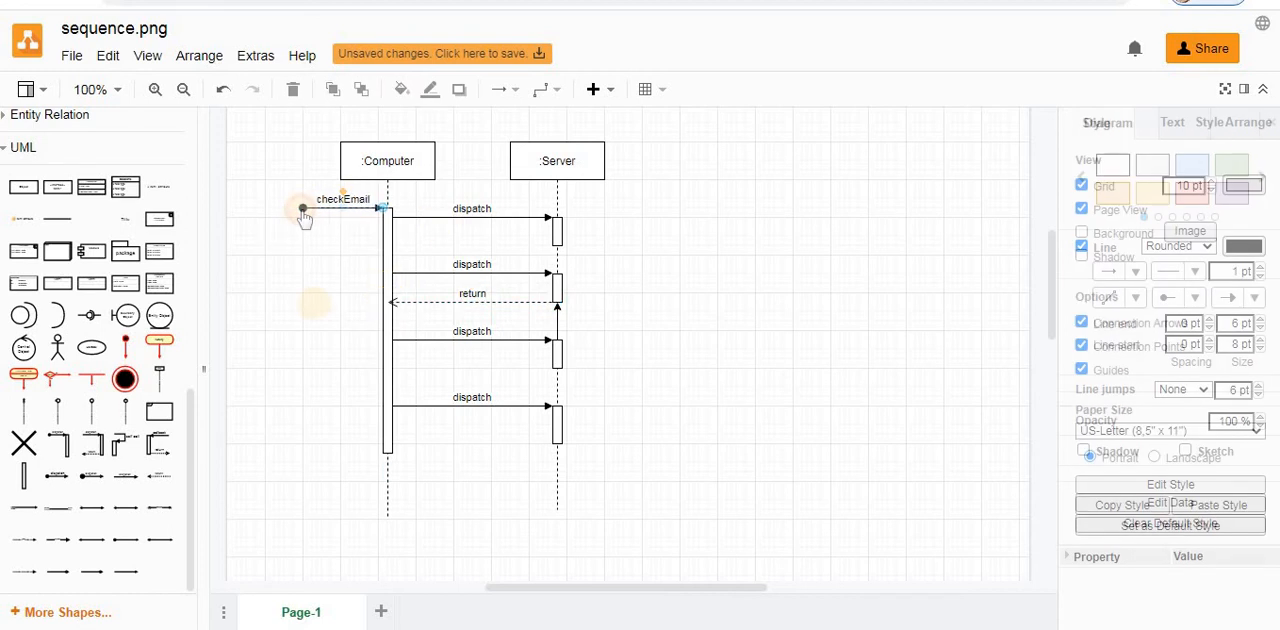
# - Change the label of the first dispatch message between Computer and Server to sendUnsentEmail
pyautogui.doubleClick(482, 210)
pyautogui.write('sendUn')
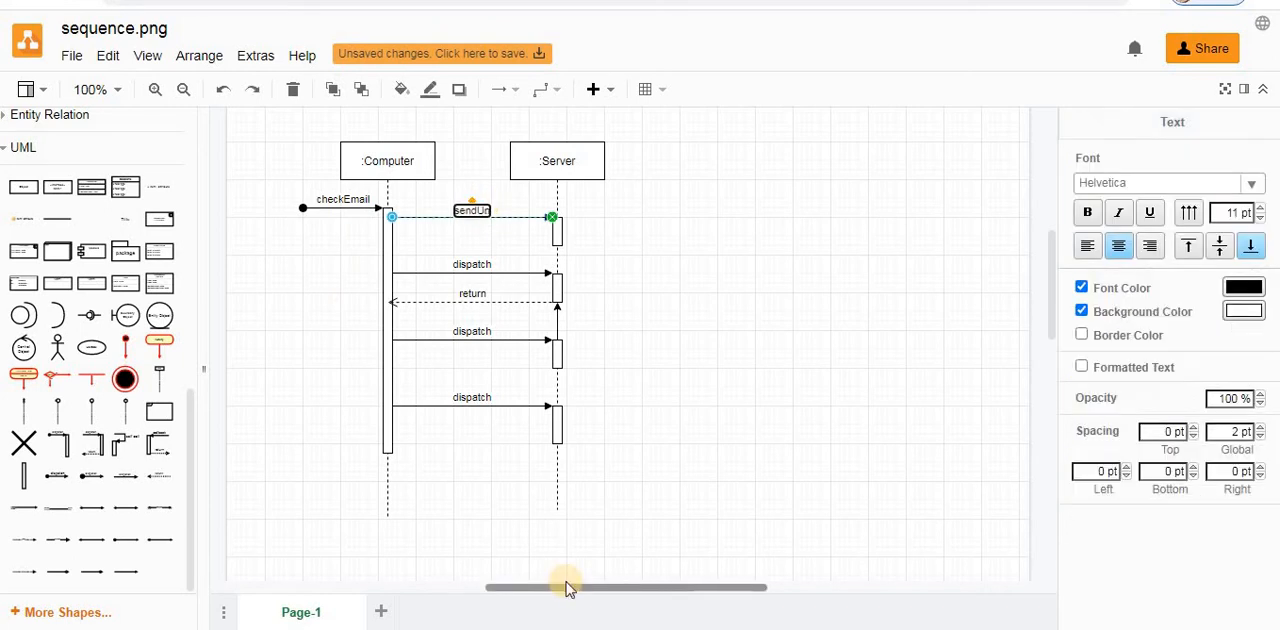
pyautogui.write('sentEmail')
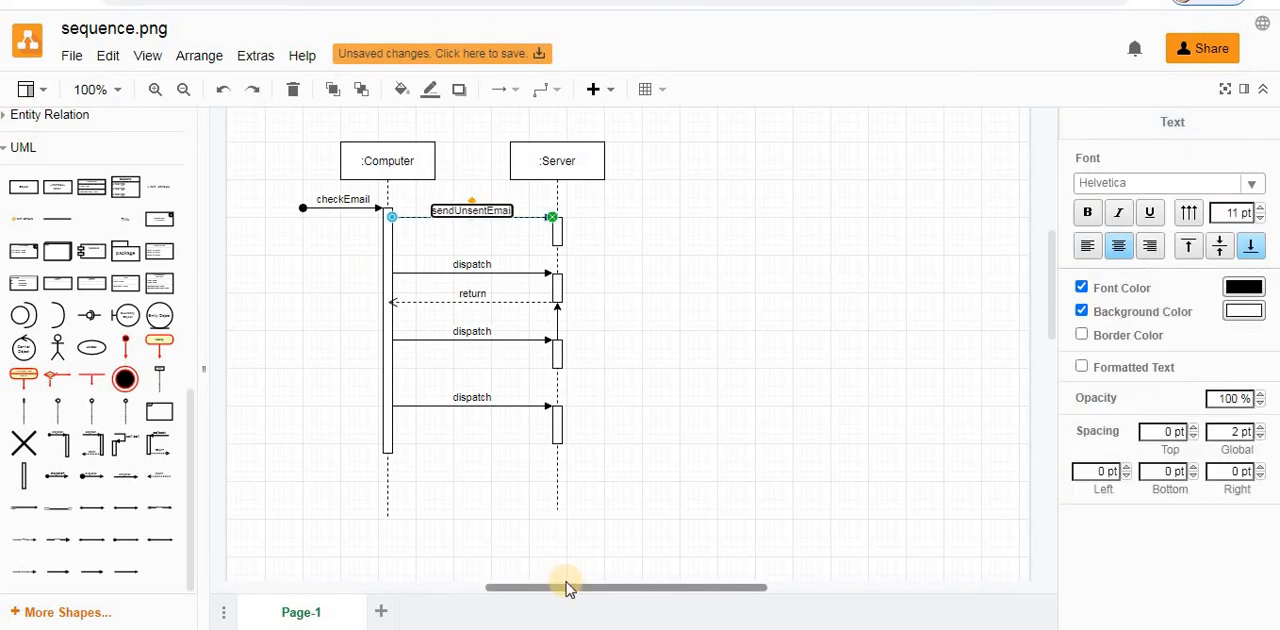
pyautogui.click(471, 265)
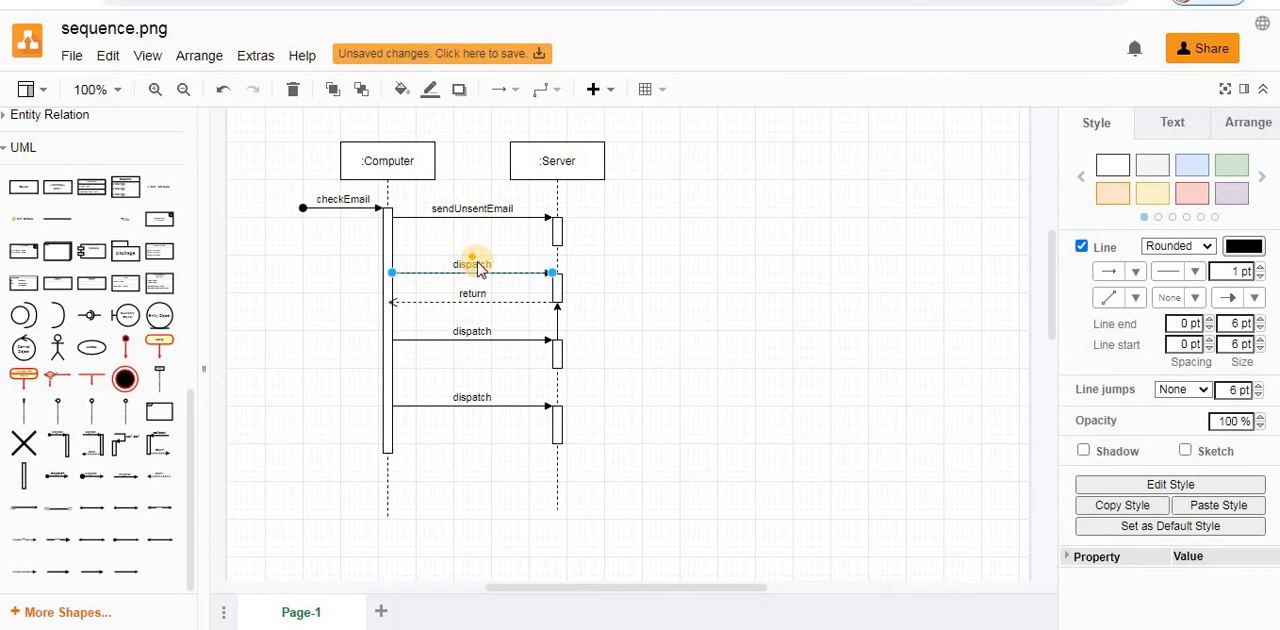
# - Relabel the second message from Computer to Server as newEmaill and the dashed return message below it as response
pyautogui.doubleClick(484, 266)
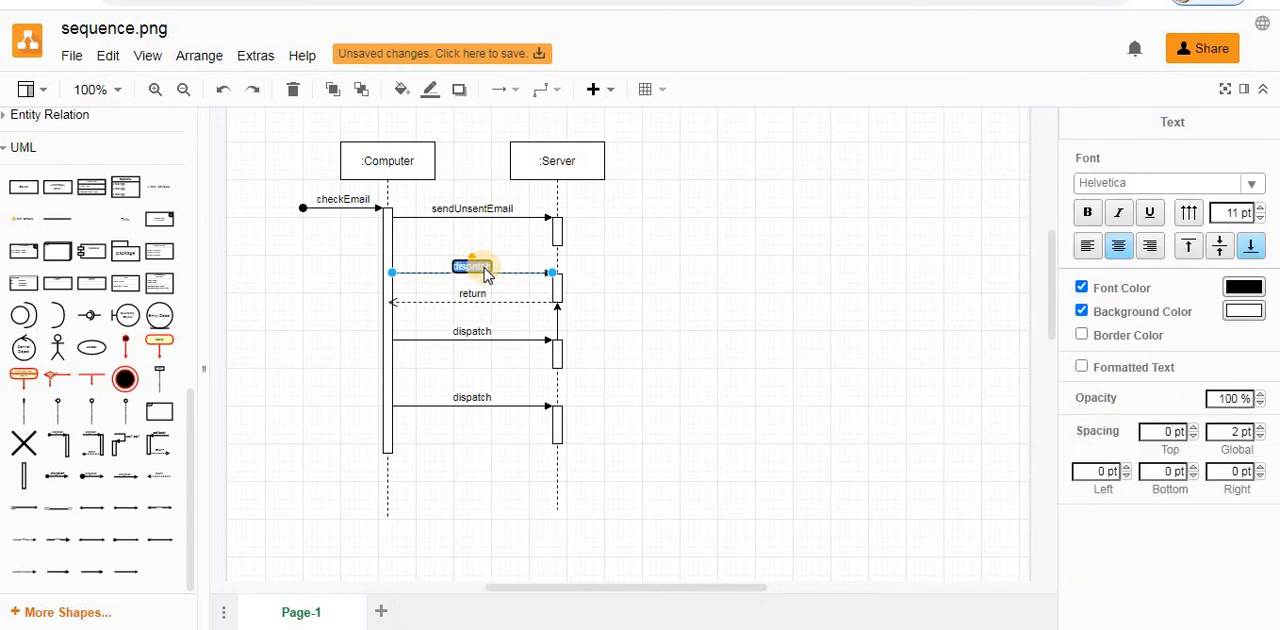
pyautogui.write('newEmail')
pyautogui.doubleClick(476, 298)
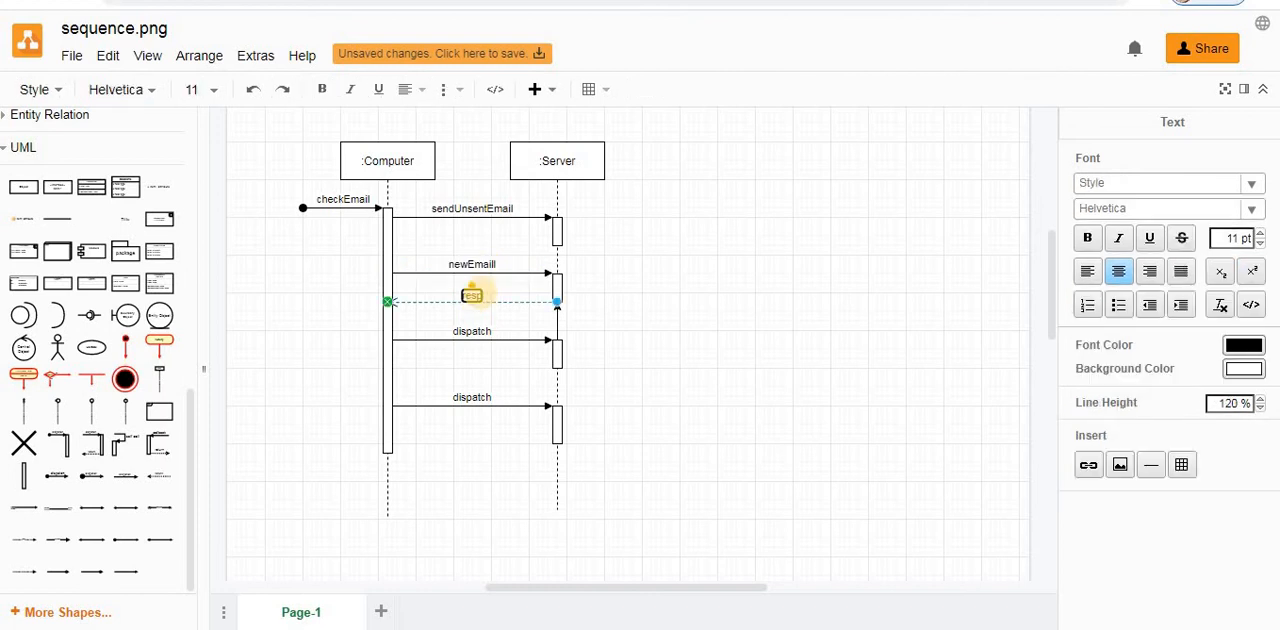
pyautogui.write('response')
# - Relabel the two remaining dispatch messages as downloadEmail for the third activation bar and deleteOldEmail for the fourth
pyautogui.click(476, 329)
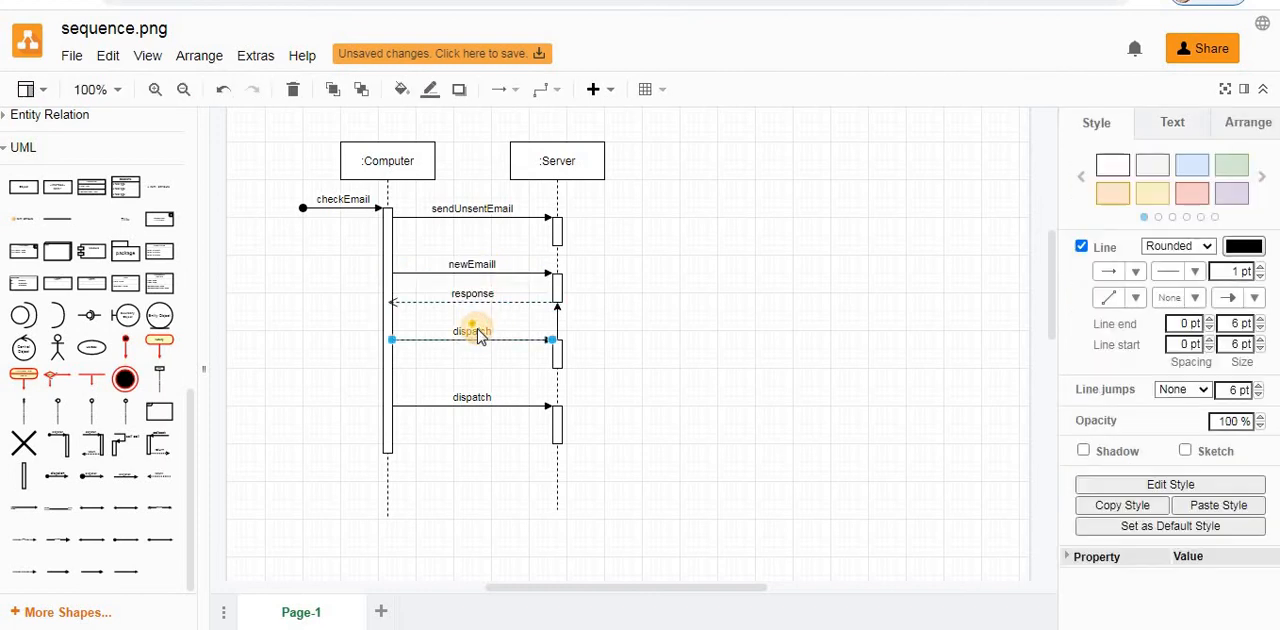
pyautogui.write('downloa')
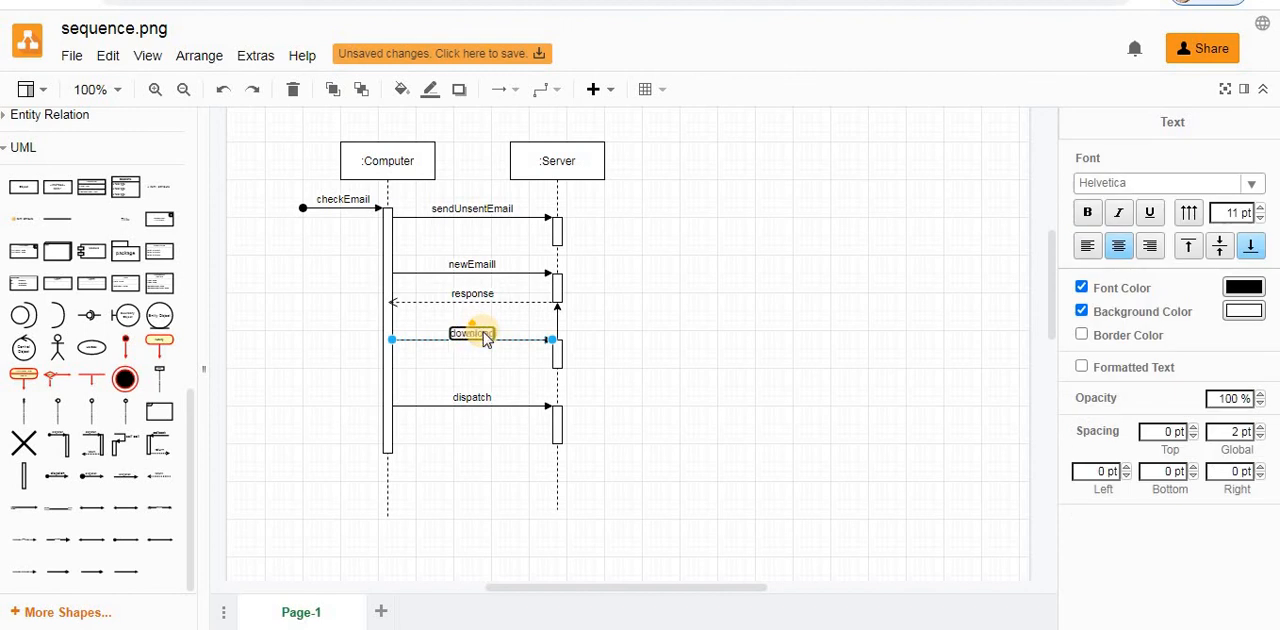
pyautogui.write('dEmail')
pyautogui.doubleClick(477, 398)
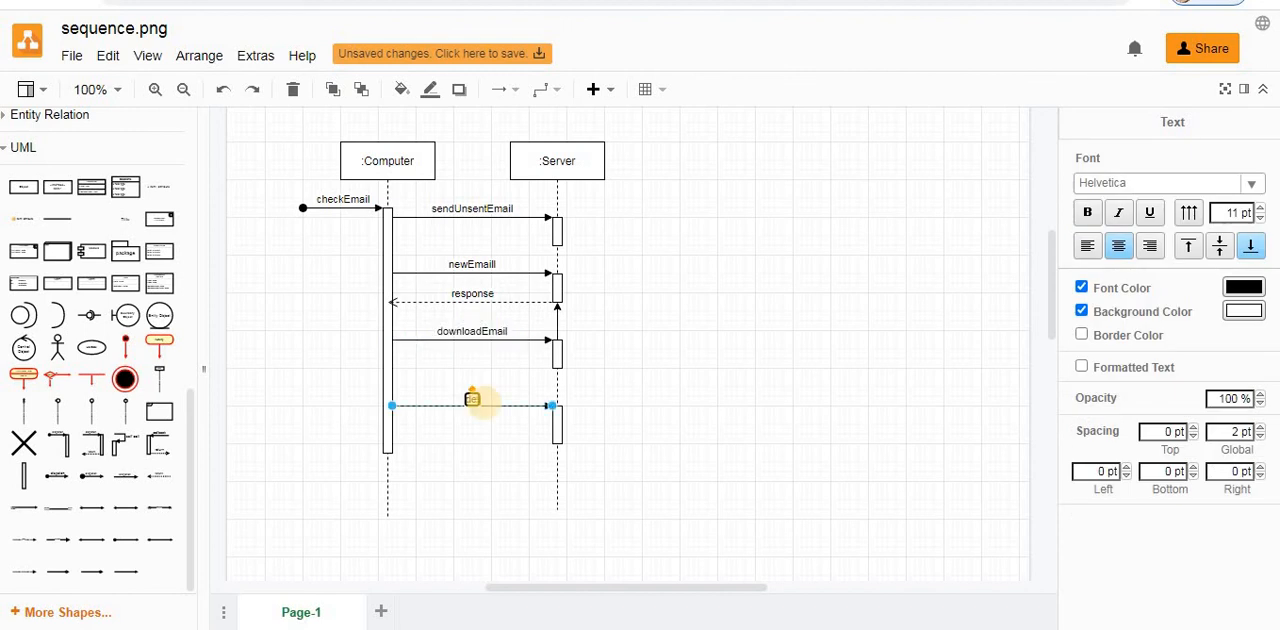
pyautogui.write('delete')
pyautogui.write('()')
pyautogui.write('d')
pyautogui.write('Email')
pyautogui.click(293, 322)
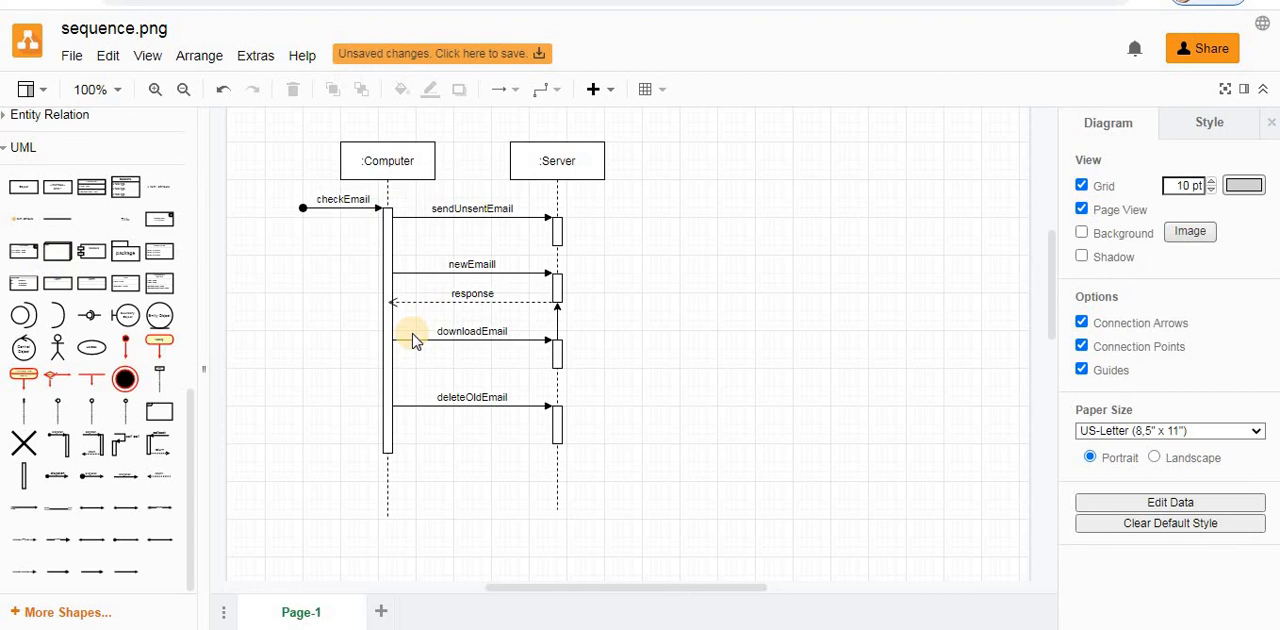
# - Save the diagram to the device on the Desktop as an editable bitmap image named sequencediag
pyautogui.click(515, 57)
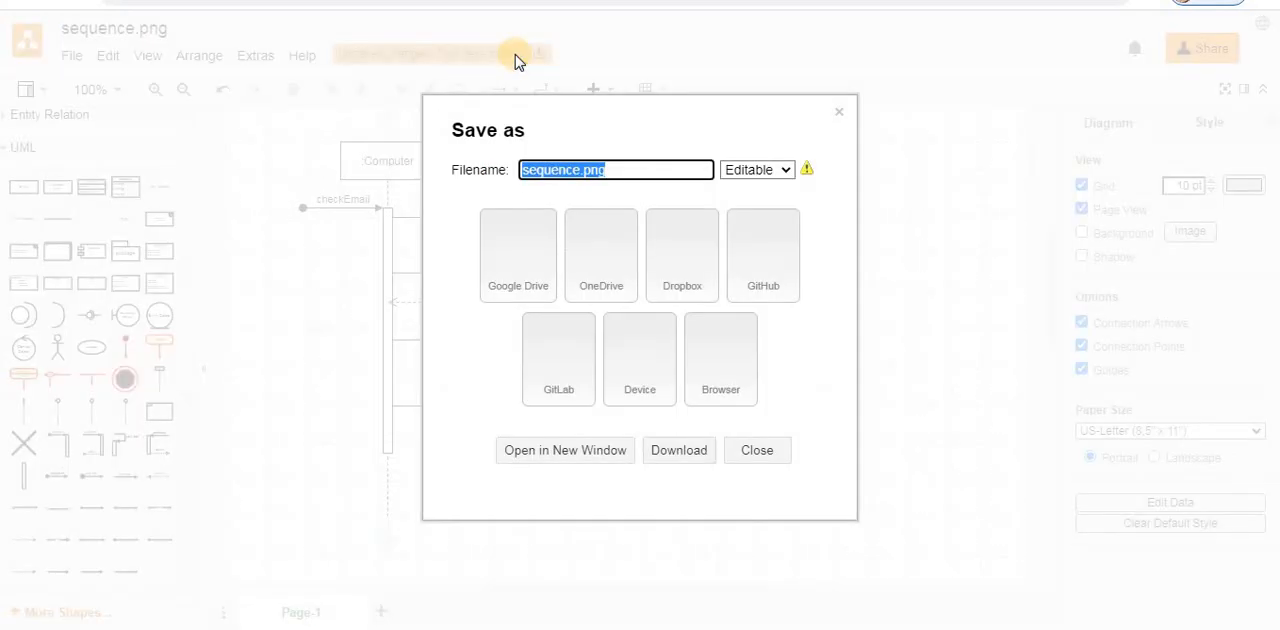
pyautogui.click(644, 358)
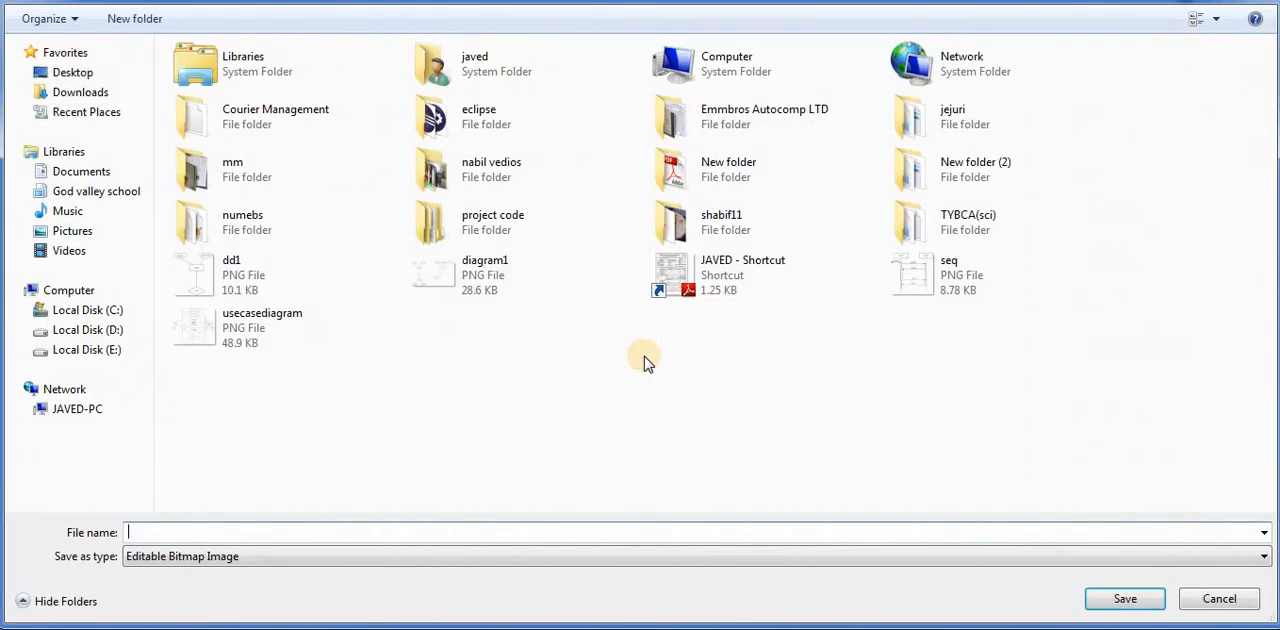
pyautogui.click(60, 72)
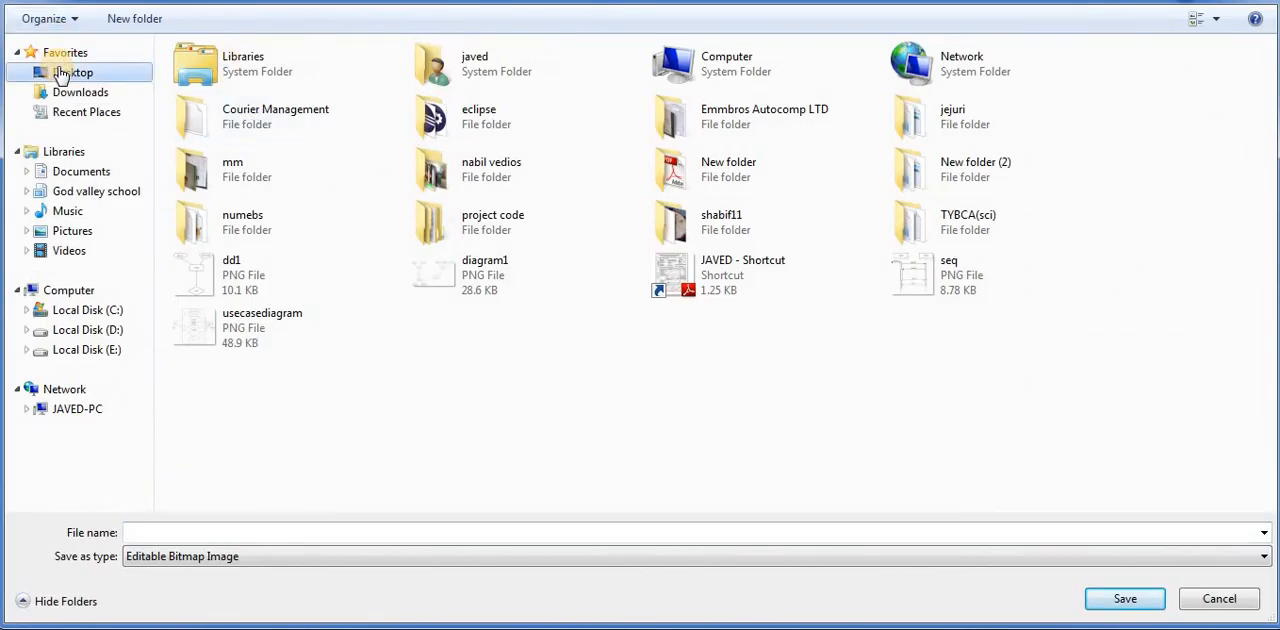
pyautogui.click(130, 531)
pyautogui.write('sequencediag')
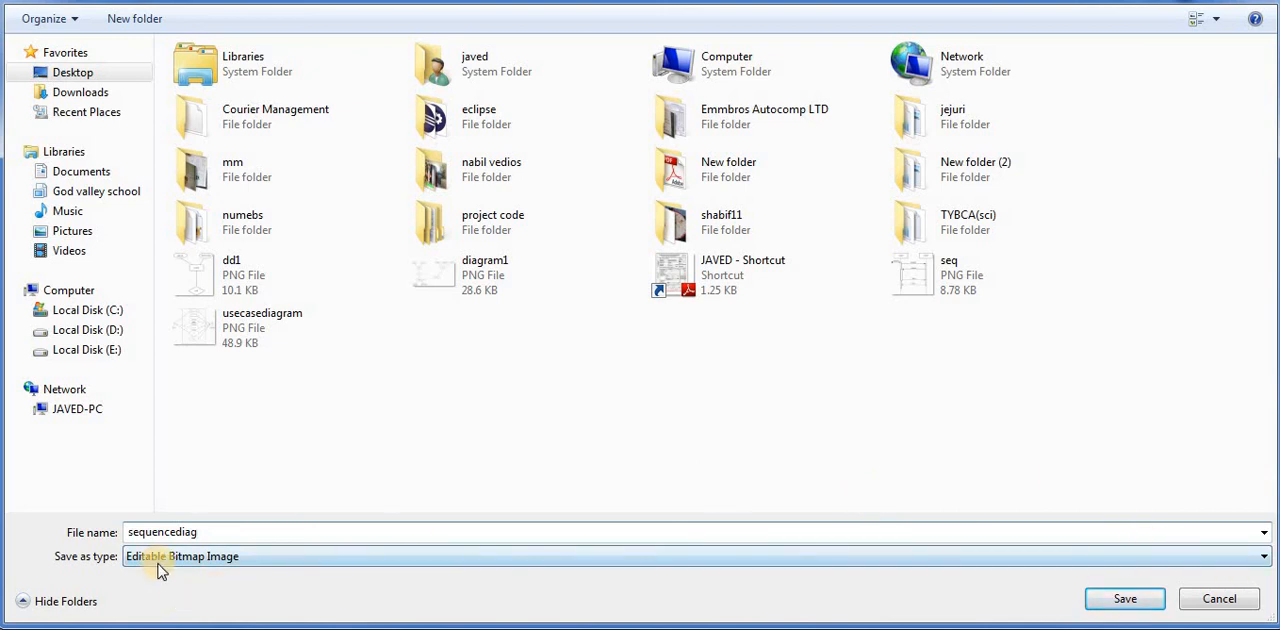
pyautogui.click(1118, 599)
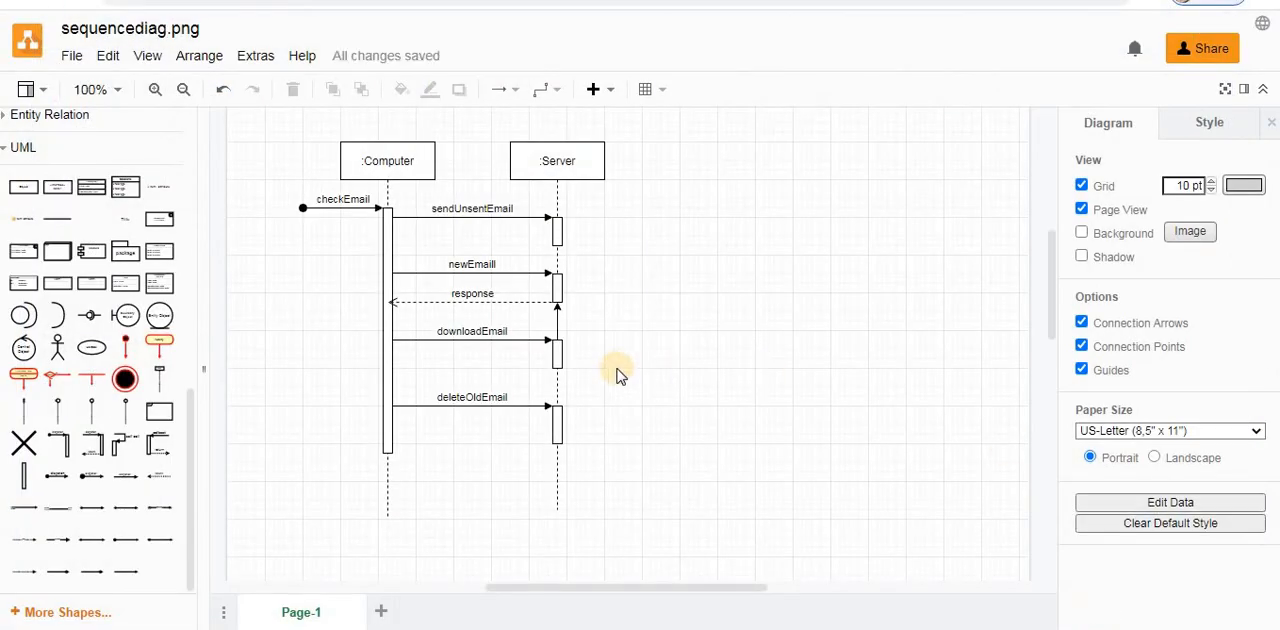
# - Switch to the desktop, open the saved sequencediag image in Windows Photo Viewer and copy the picture
pyautogui.click(1188, 1)
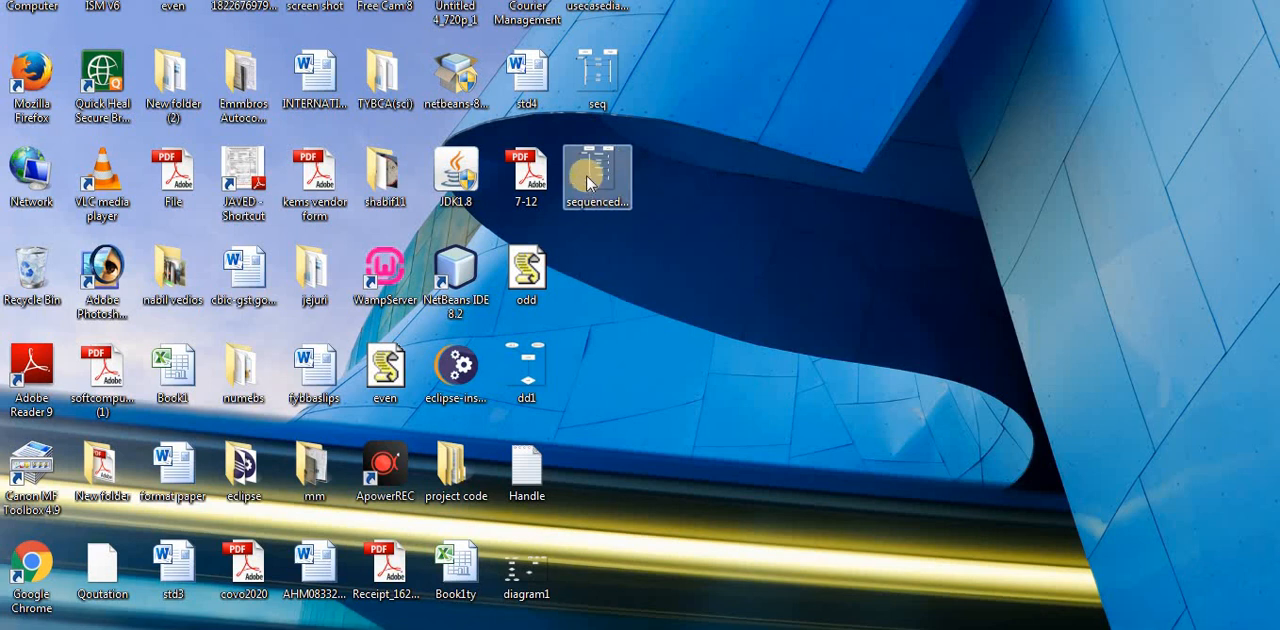
pyautogui.click(588, 181)
pyautogui.doubleClick(588, 181)
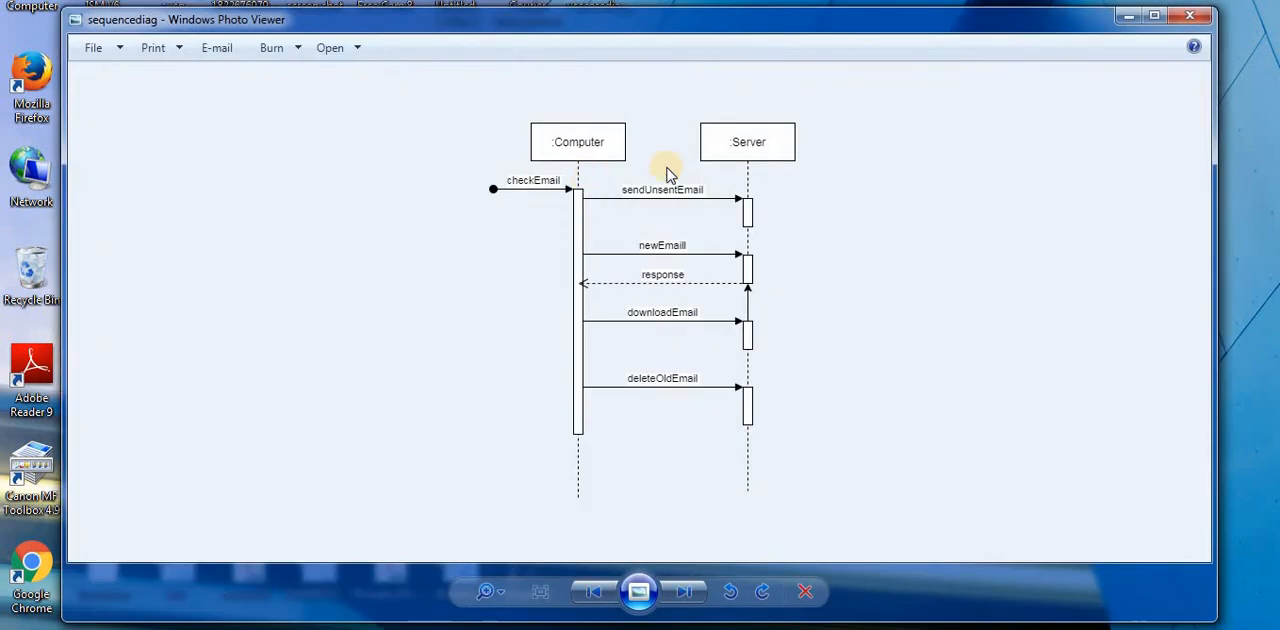
pyautogui.rightClick(590, 238)
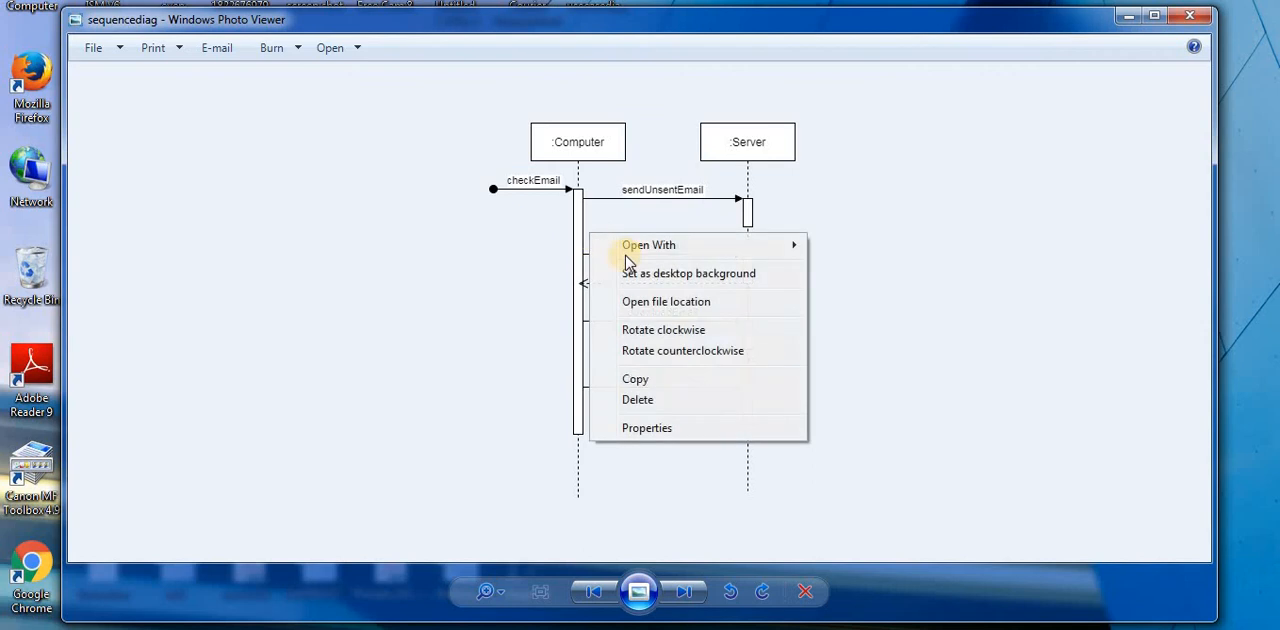
pyautogui.click(635, 378)
# - Switch to Microsoft Word 2010 and paste the copied sequence diagram into the blank document
pyautogui.press('super')
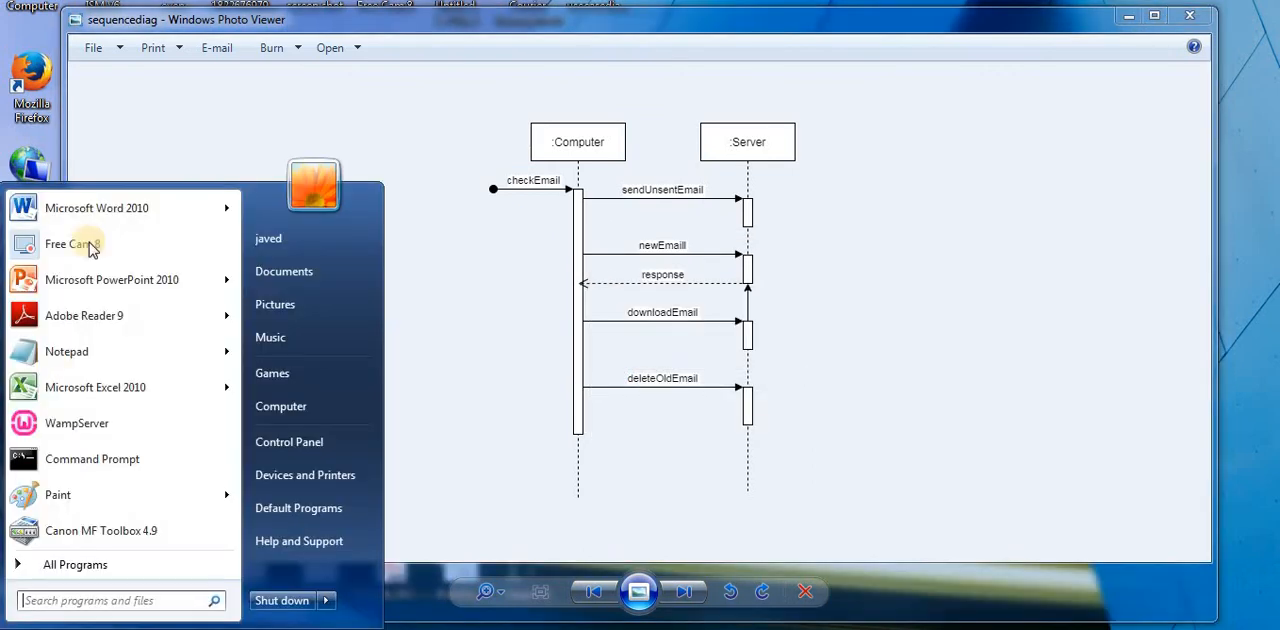
pyautogui.click(100, 208)
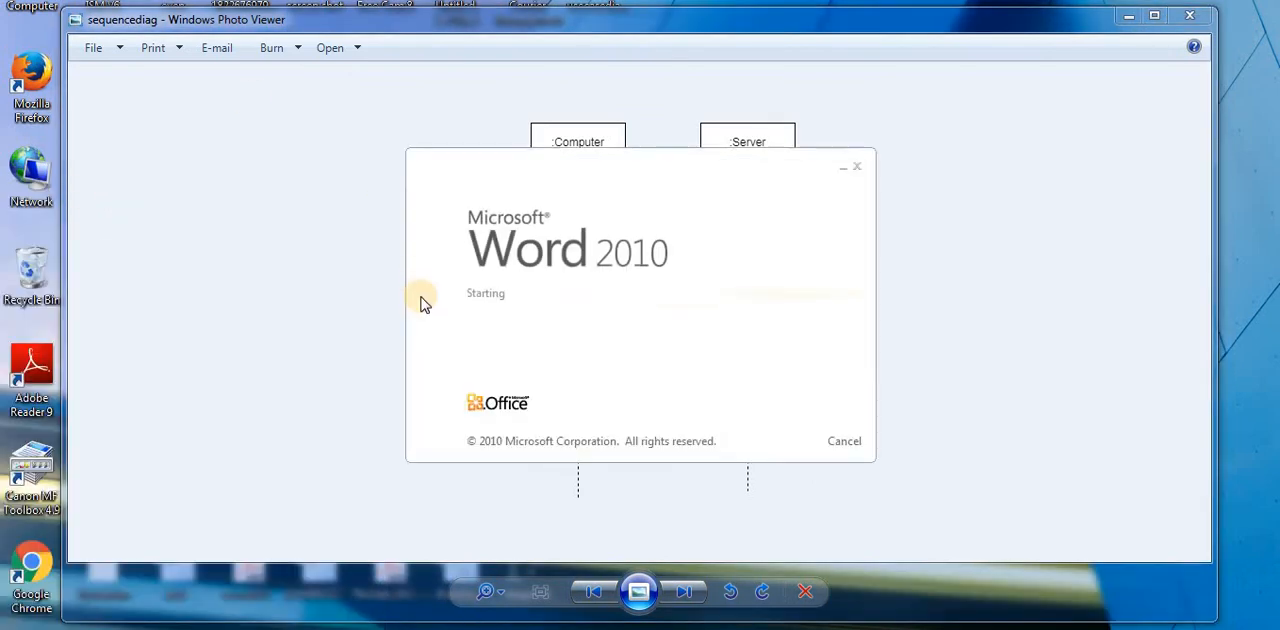
pyautogui.click(422, 296)
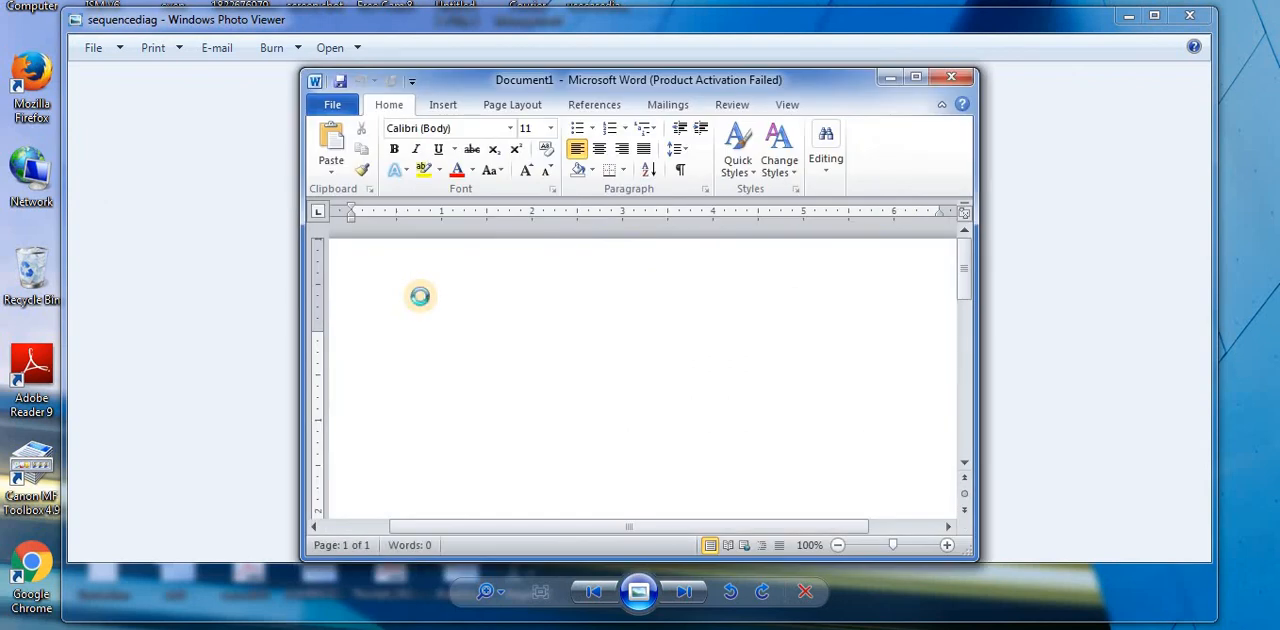
pyautogui.hotkey('ctrl', 'v')
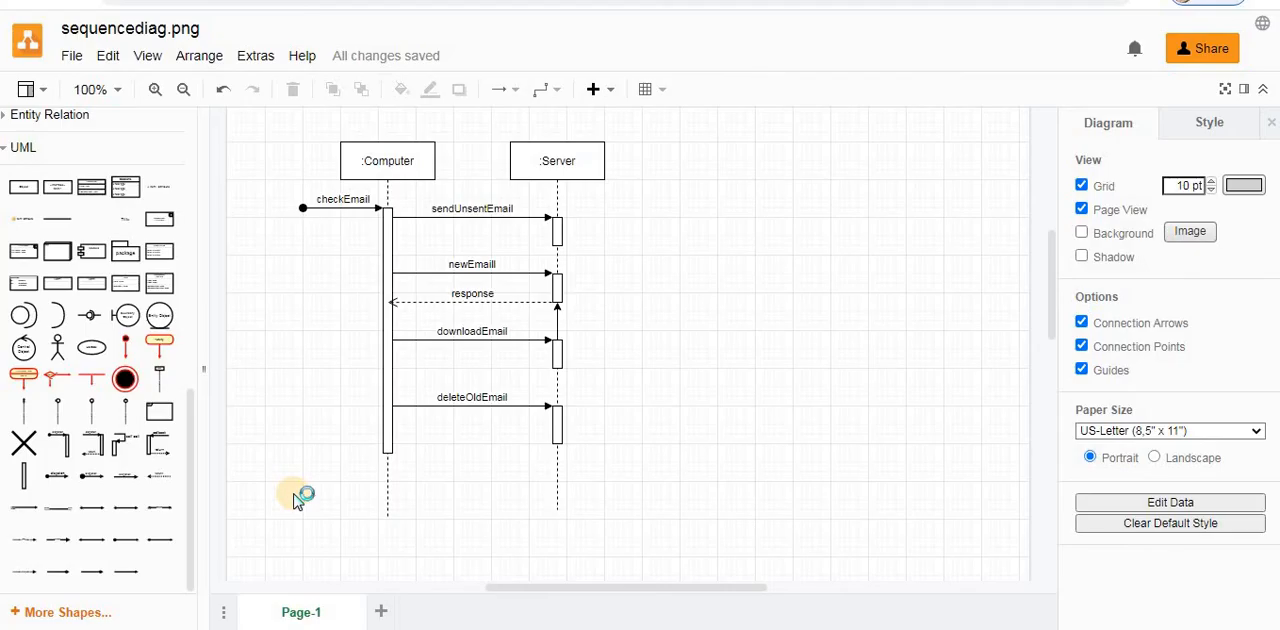